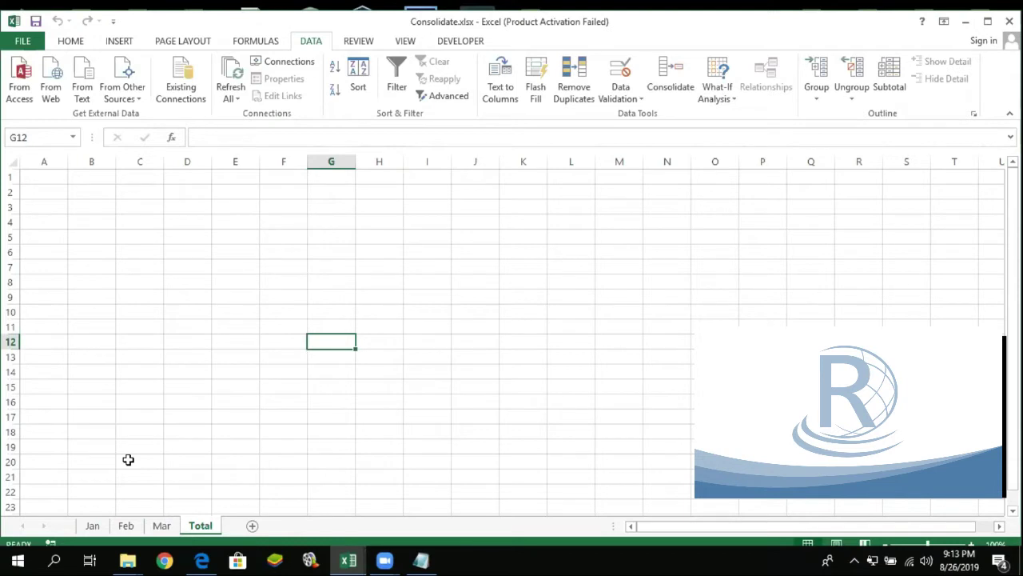
Review the Jan table's Employee Number and 1st–3rd Week columns
left_click(92, 527)
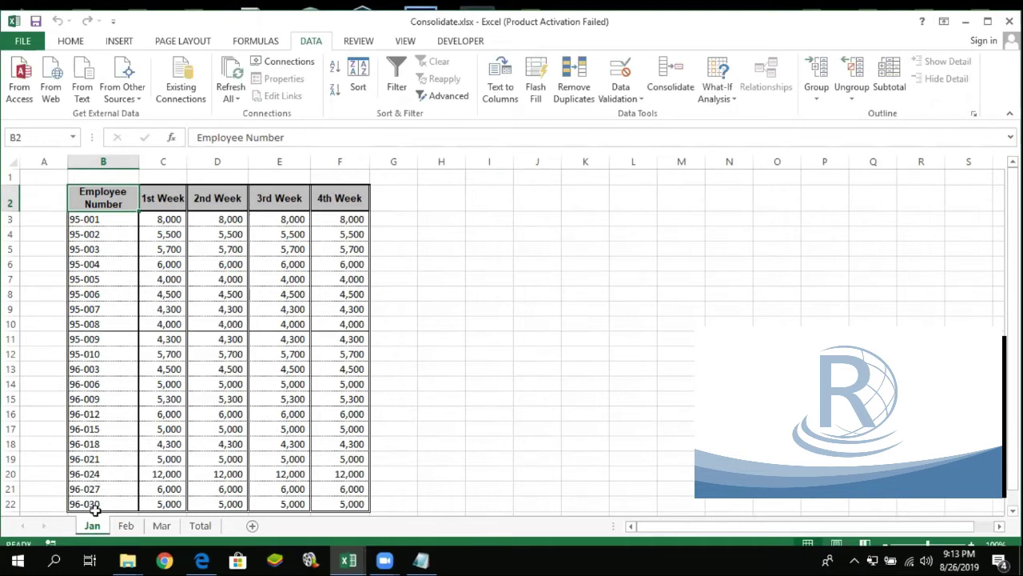
left_click_drag(104, 194, 122, 514)
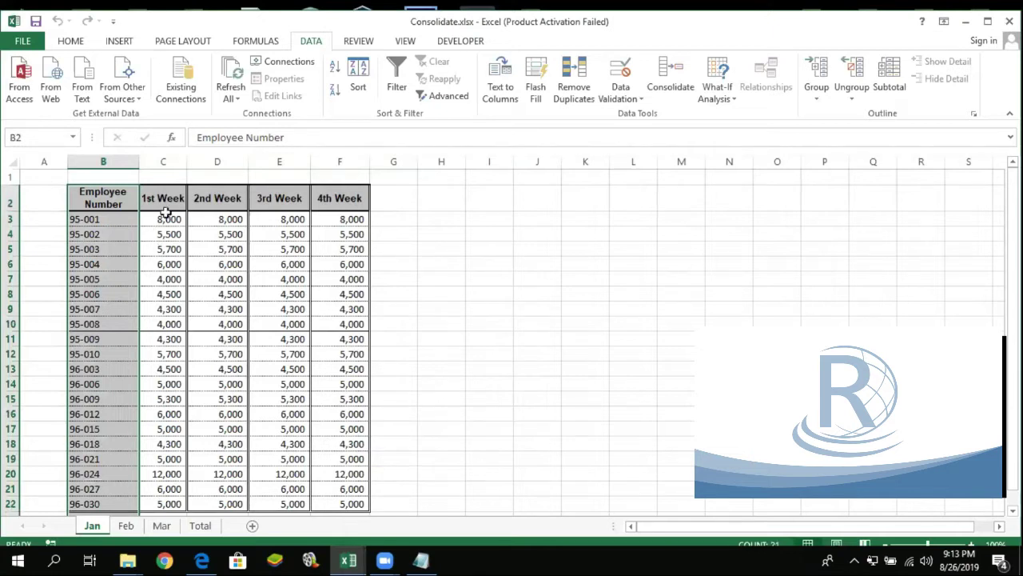
left_click_drag(164, 199, 157, 509)
left_click_drag(227, 198, 240, 514)
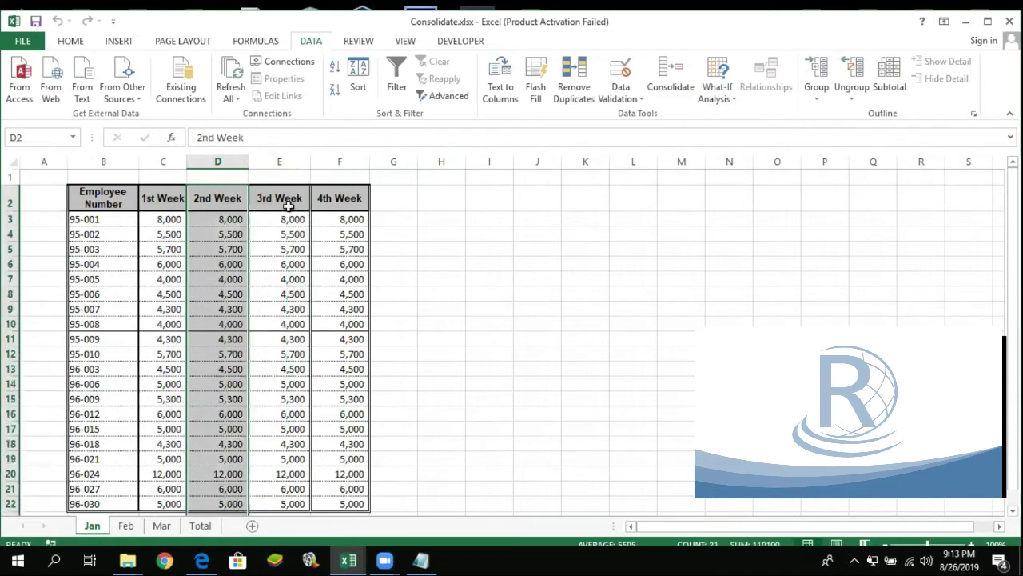
left_click_drag(286, 204, 297, 503)
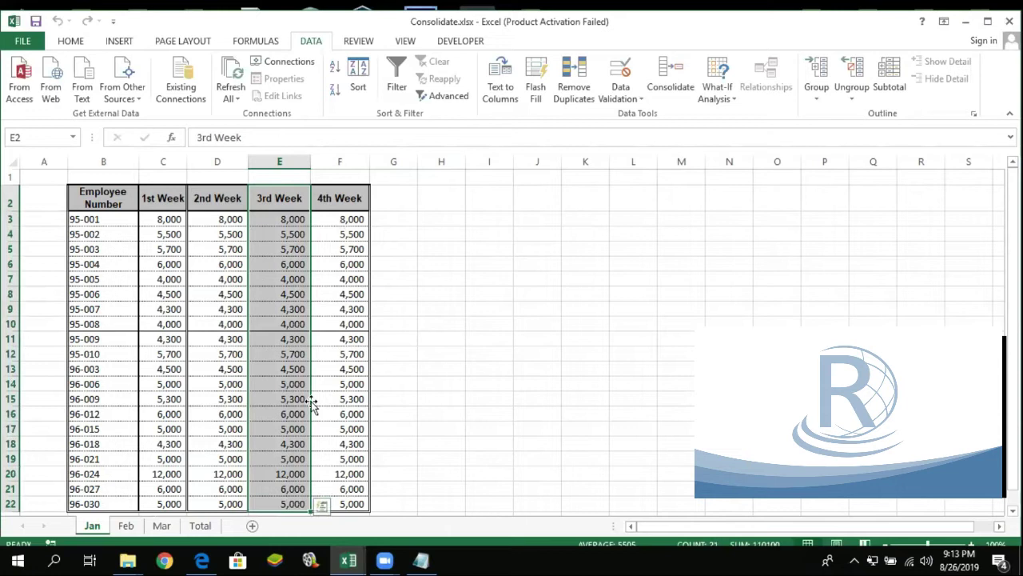
Check the employee numbers on Feb, then bring up the matching Mar sheet
left_click(127, 528)
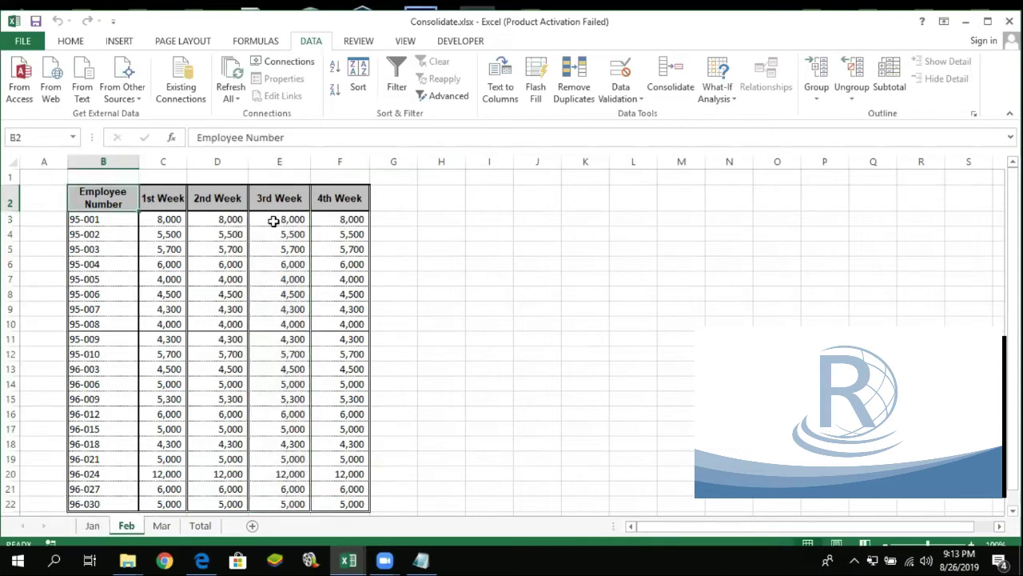
left_click_drag(89, 228, 90, 459)
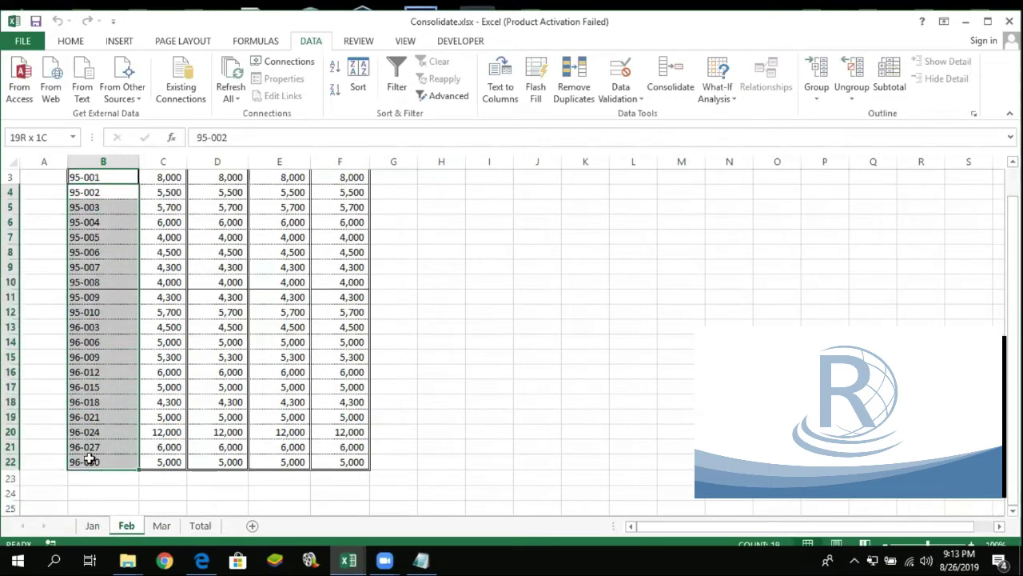
left_click(163, 526)
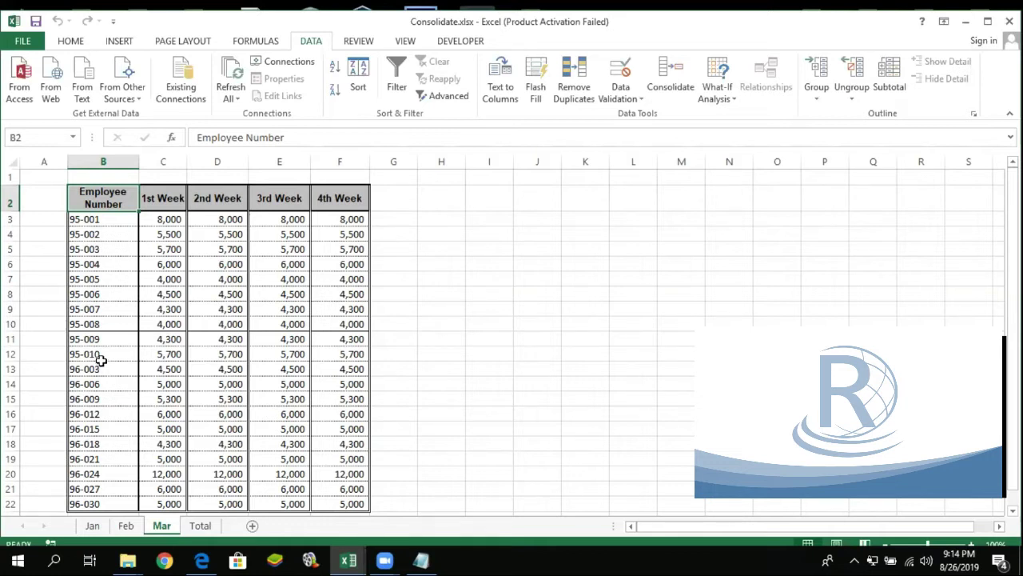
Compare the Jan 1st and 2nd Week headings with the Feb sheet
left_click(102, 525)
left_click(167, 197)
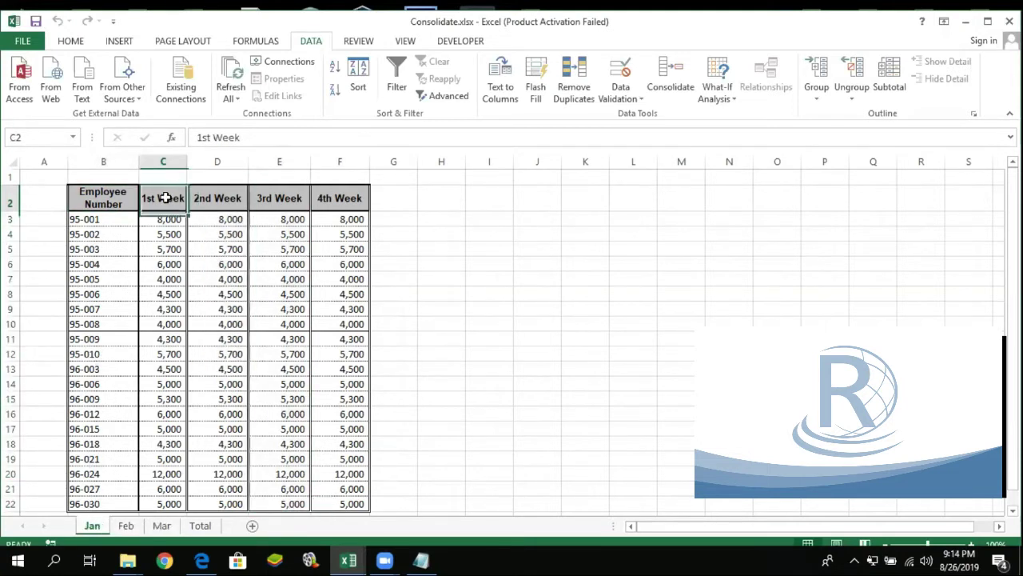
left_click(234, 197)
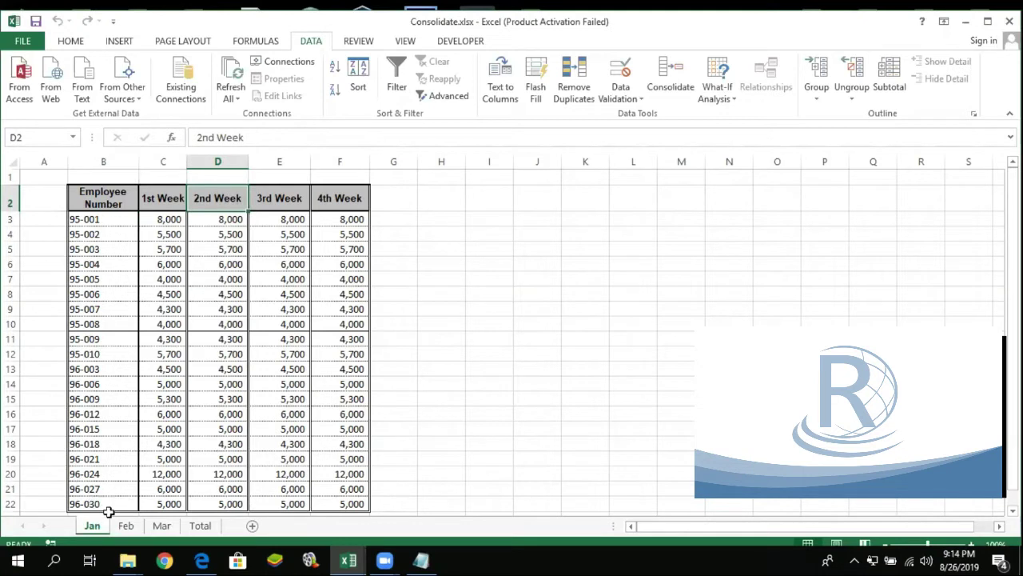
left_click(126, 525)
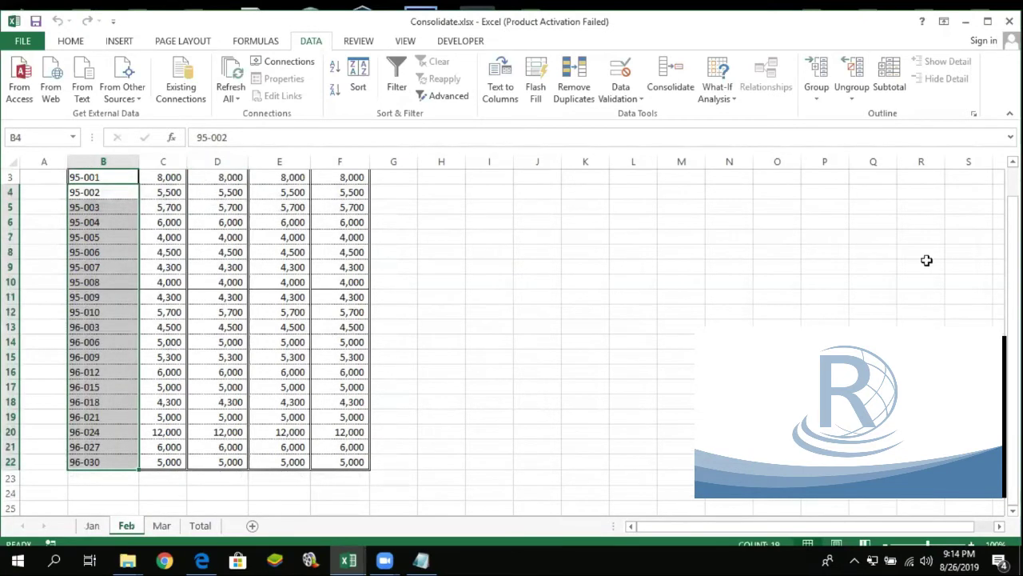
left_click_drag(1013, 275, 1013, 240)
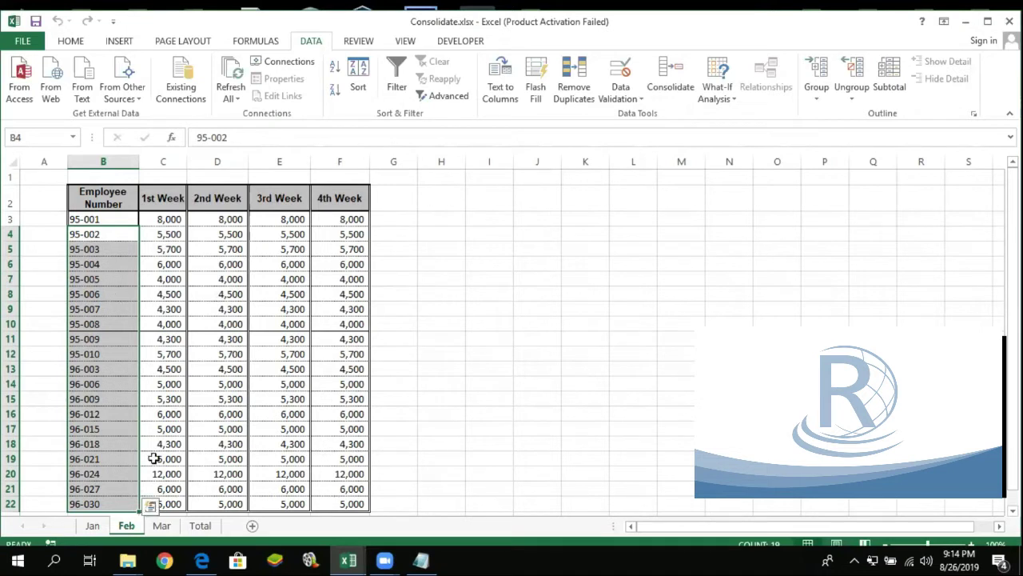
Glance over Mar and Jan again, then select cell A1 on the empty Total sheet
left_click(161, 525)
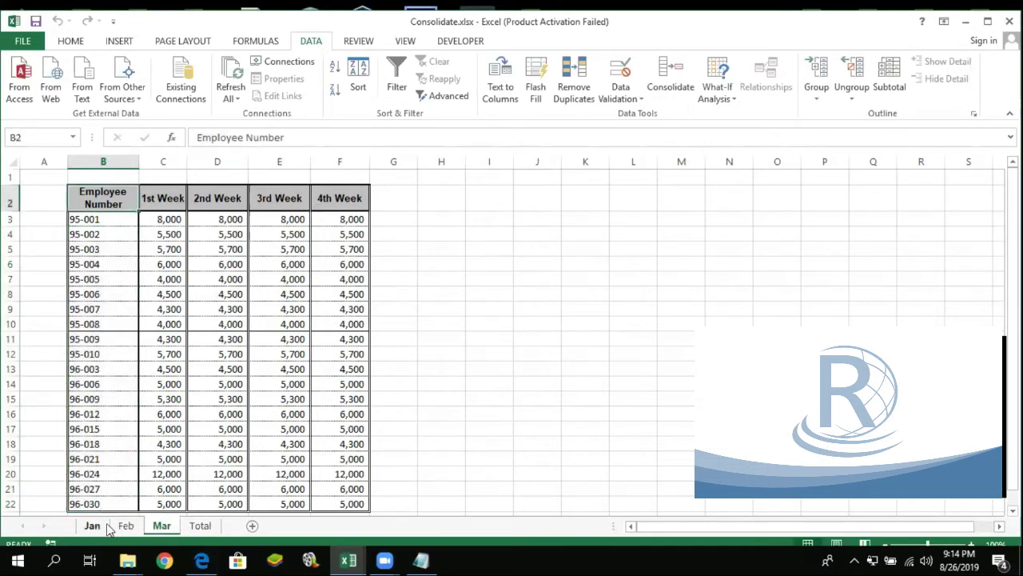
left_click(102, 525)
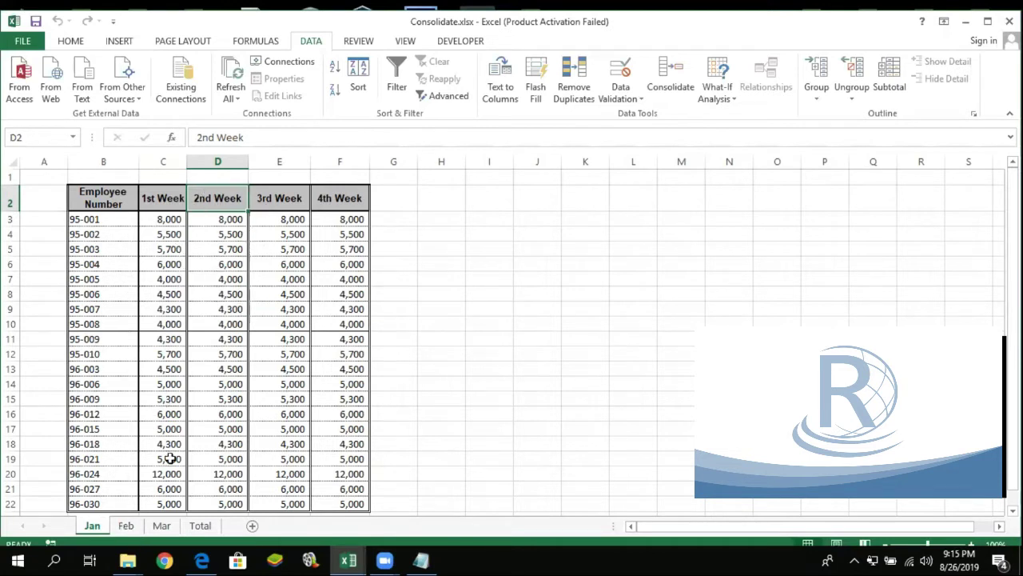
left_click(199, 529)
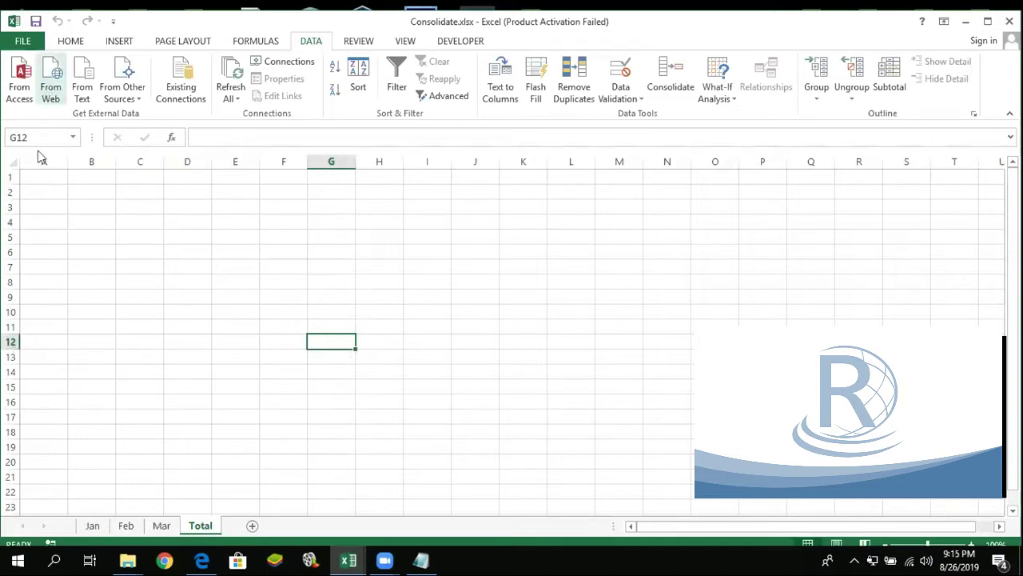
left_click(40, 179)
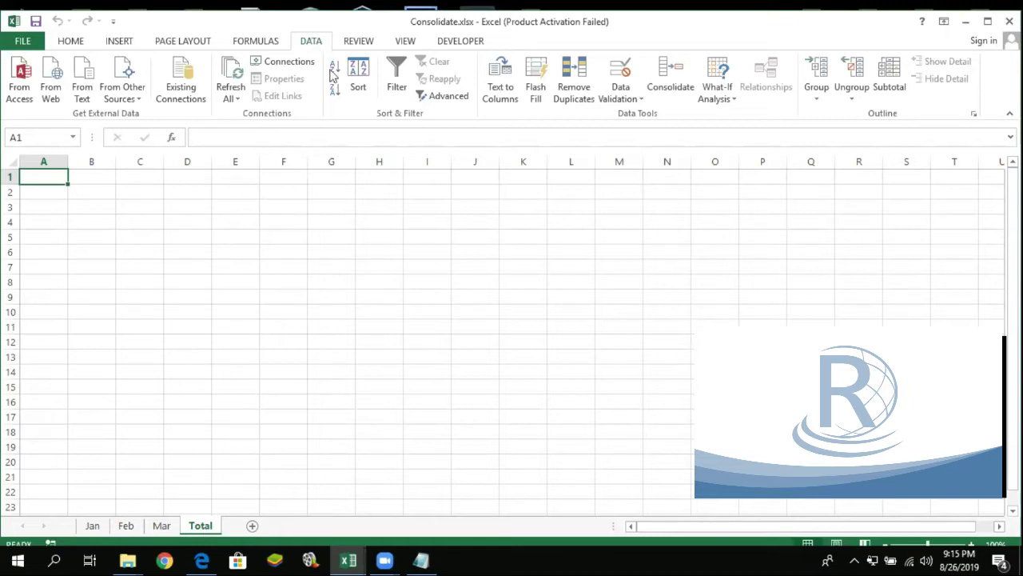
Open Data > Consolidate over the Total sheet, with Sum as the function
left_click(672, 80)
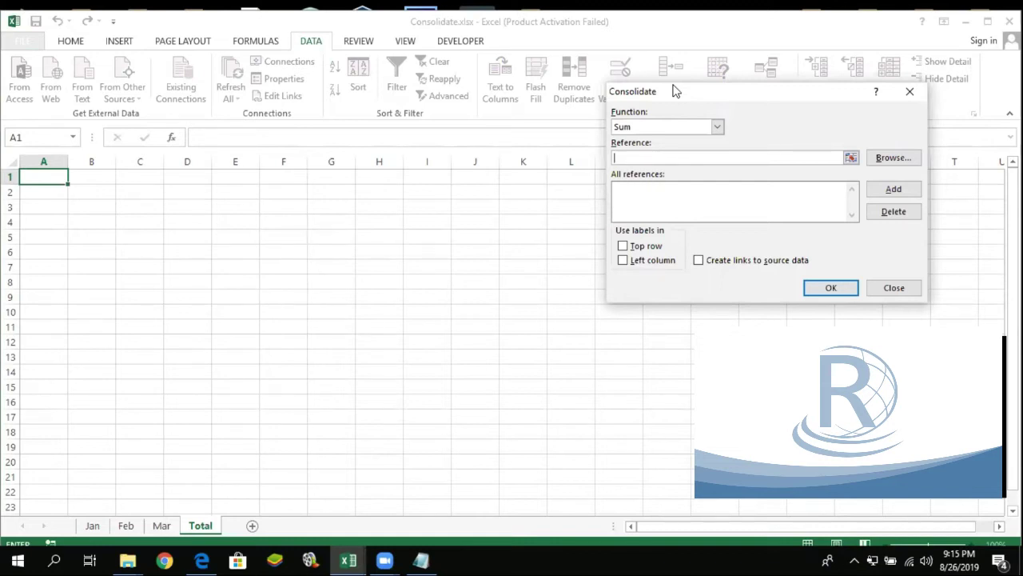
left_click(717, 127)
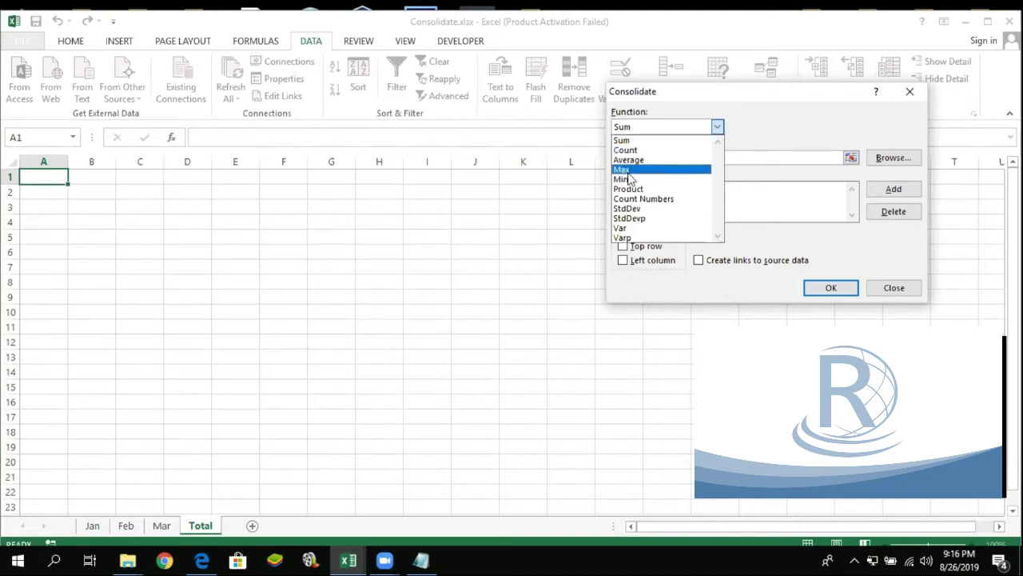
left_click(627, 141)
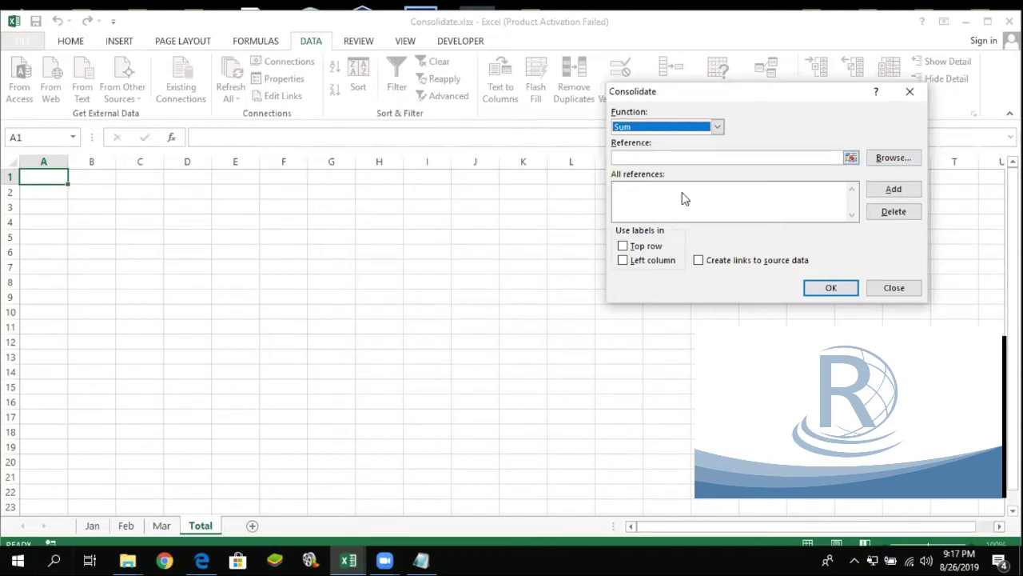
Add Jan!$B$2:$F$22 to the Consolidate references as the first source
left_click(849, 157)
left_click(90, 532)
left_click(94, 199)
left_click_drag(94, 199, 340, 506)
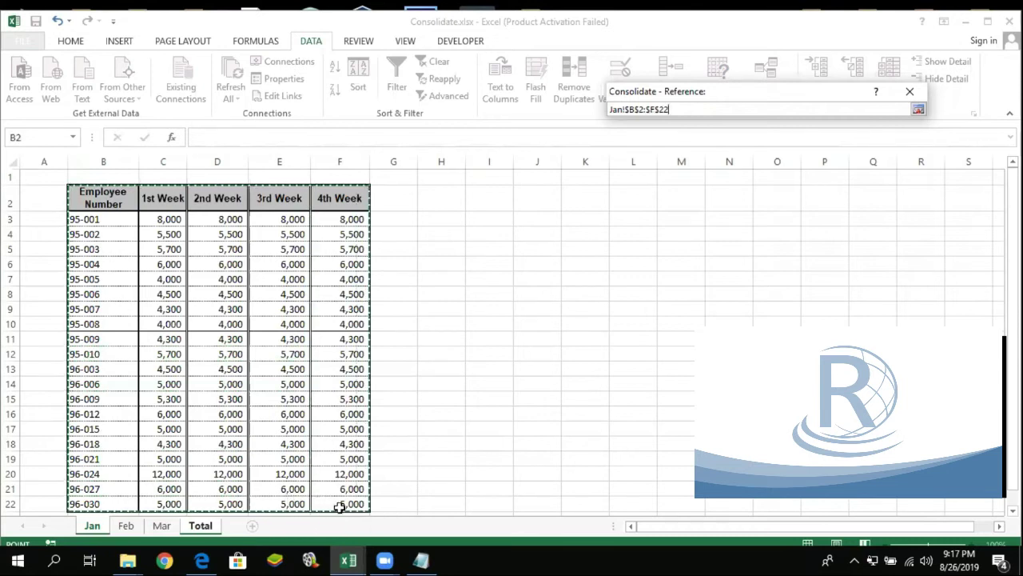
left_click(919, 109)
left_click(887, 192)
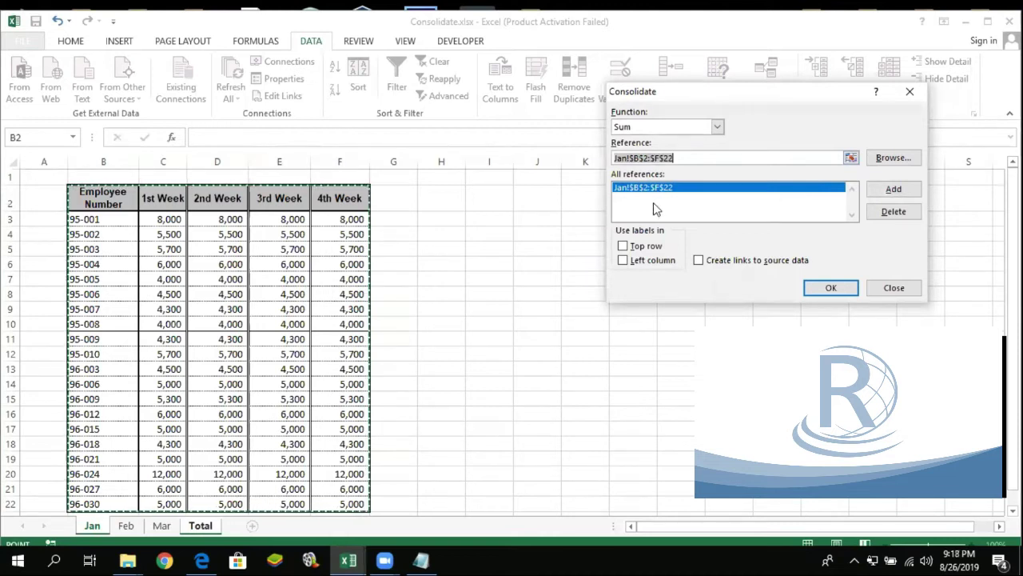
Add Feb!$B$2:$F$22 as the second Consolidate source reference
left_click(851, 158)
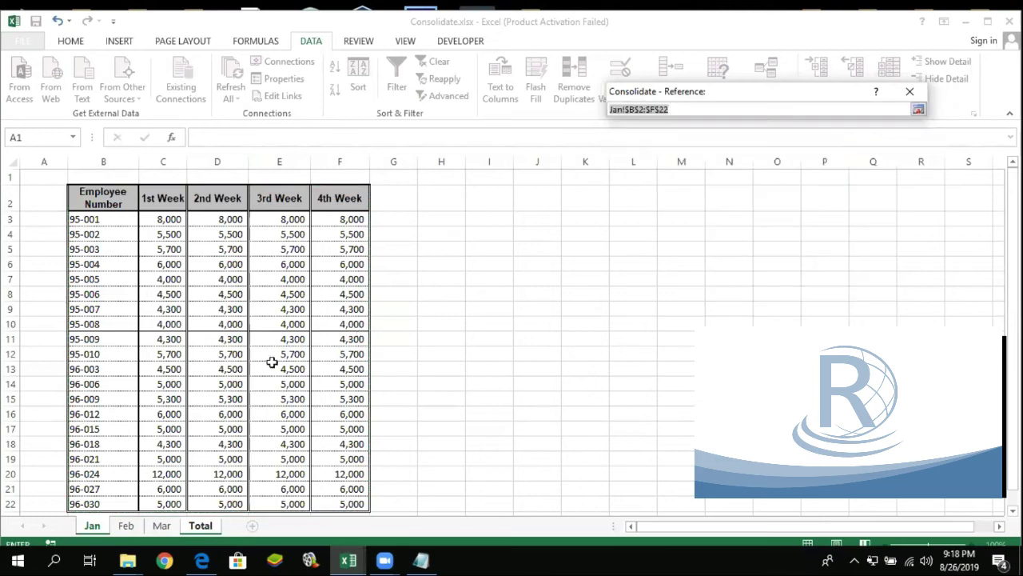
left_click(125, 526)
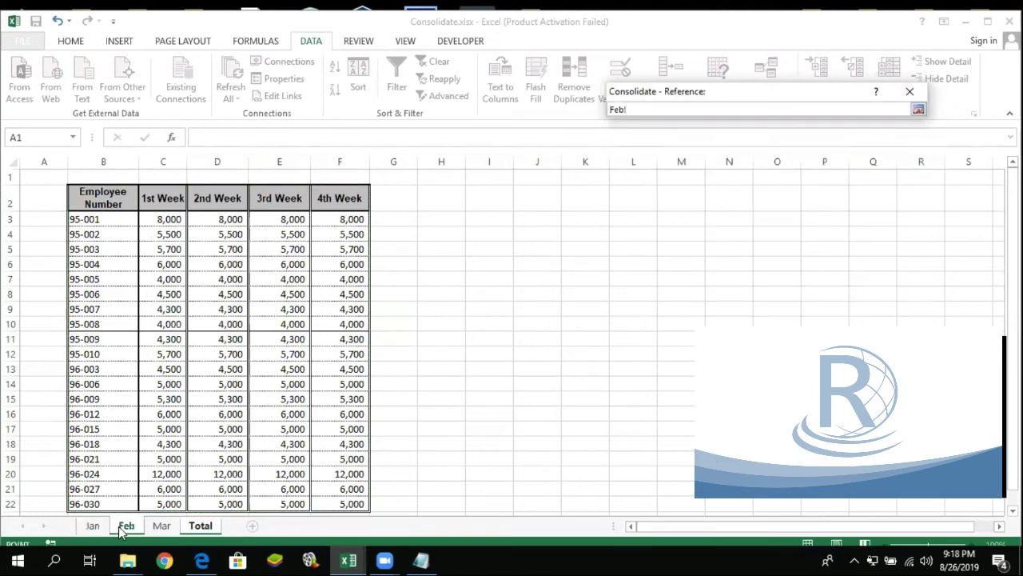
mouse_move(75, 197)
left_mouse_down()
mouse_move(315, 336)
mouse_move(334, 510)
left_mouse_up()
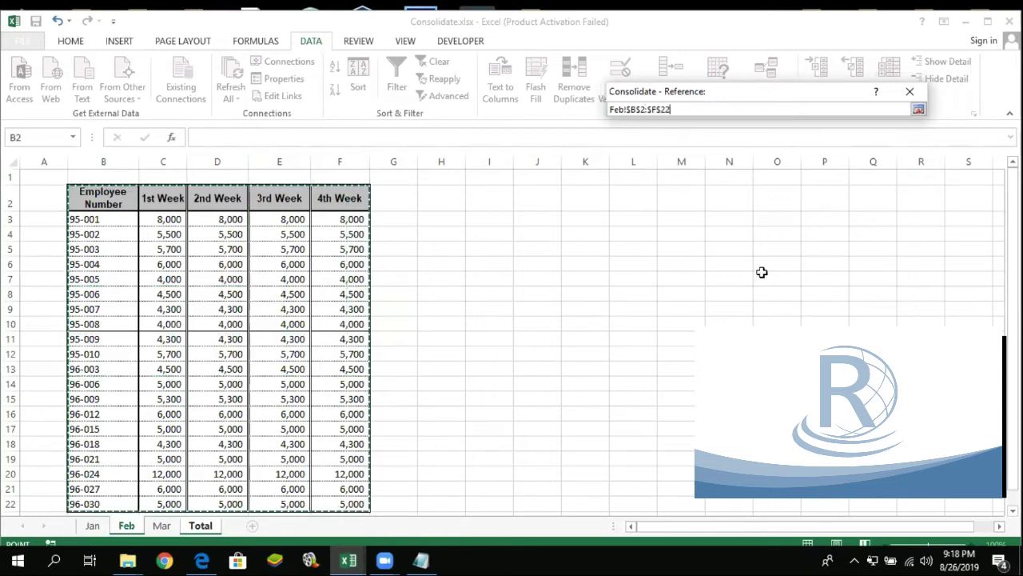
left_click(919, 109)
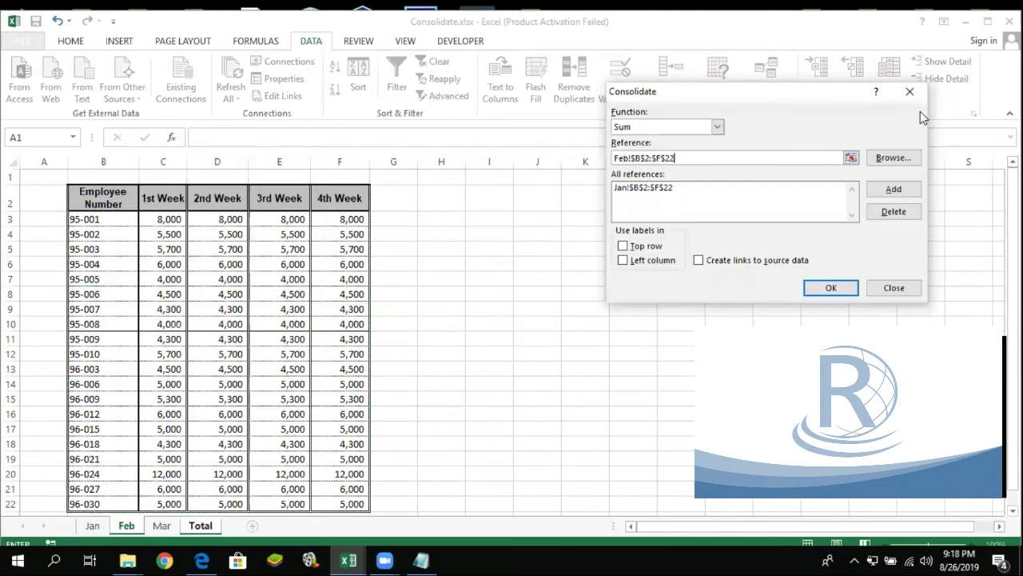
left_click(889, 192)
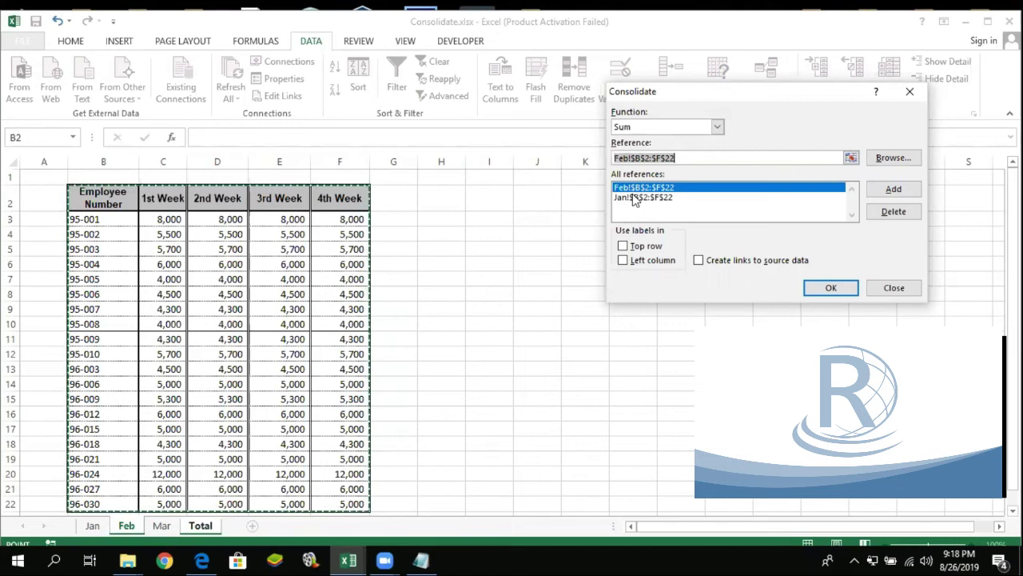
Fill the Consolidate reference box with Mar!$B$2:$F$22, not yet adding it
left_click(849, 157)
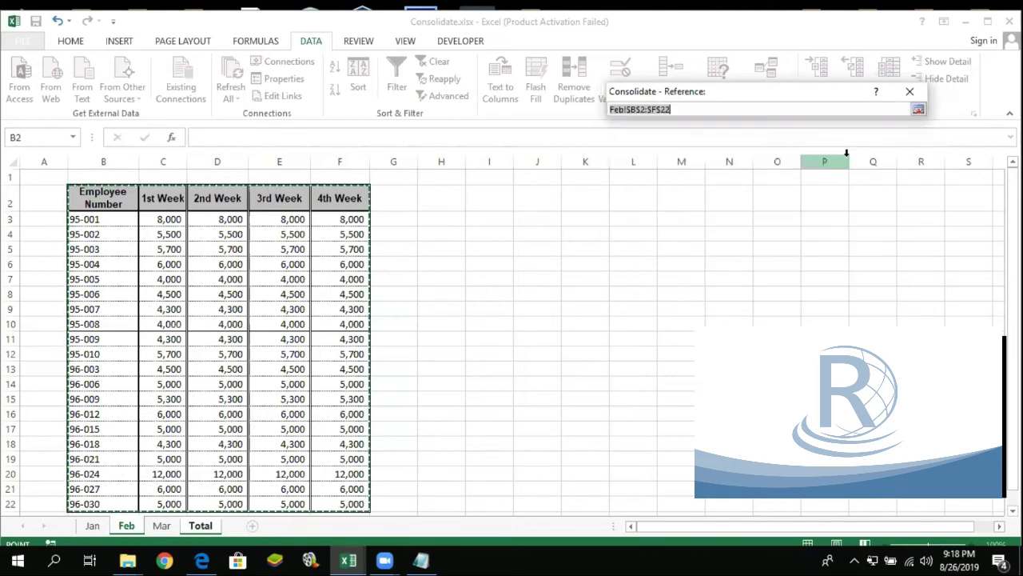
left_click(161, 525)
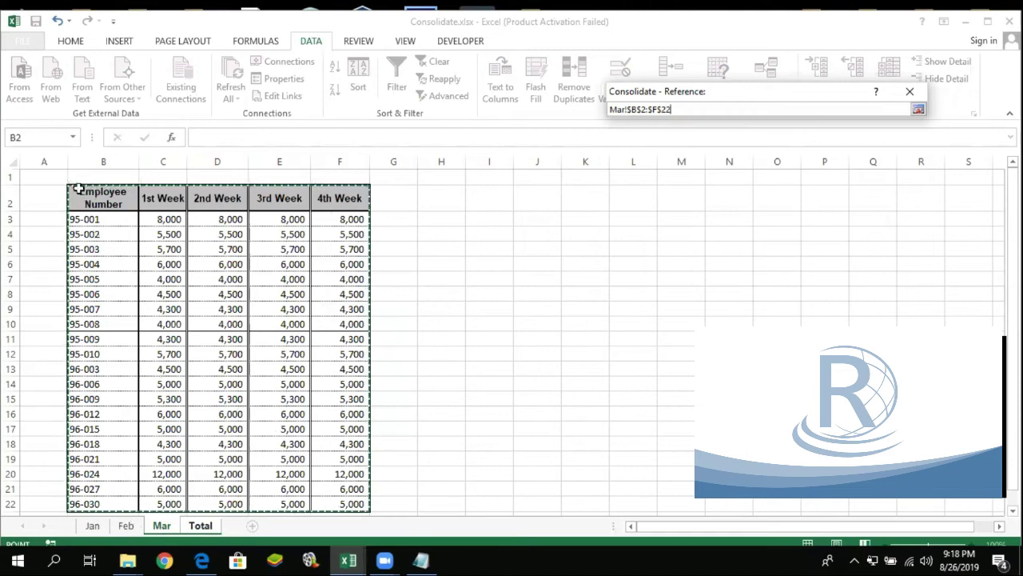
left_click_drag(94, 190, 350, 511)
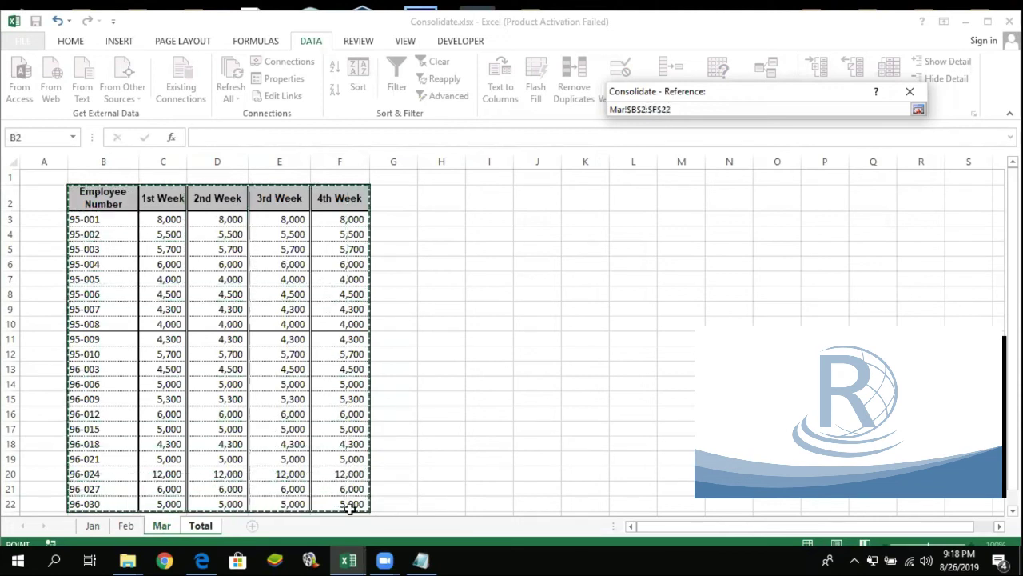
left_click(919, 109)
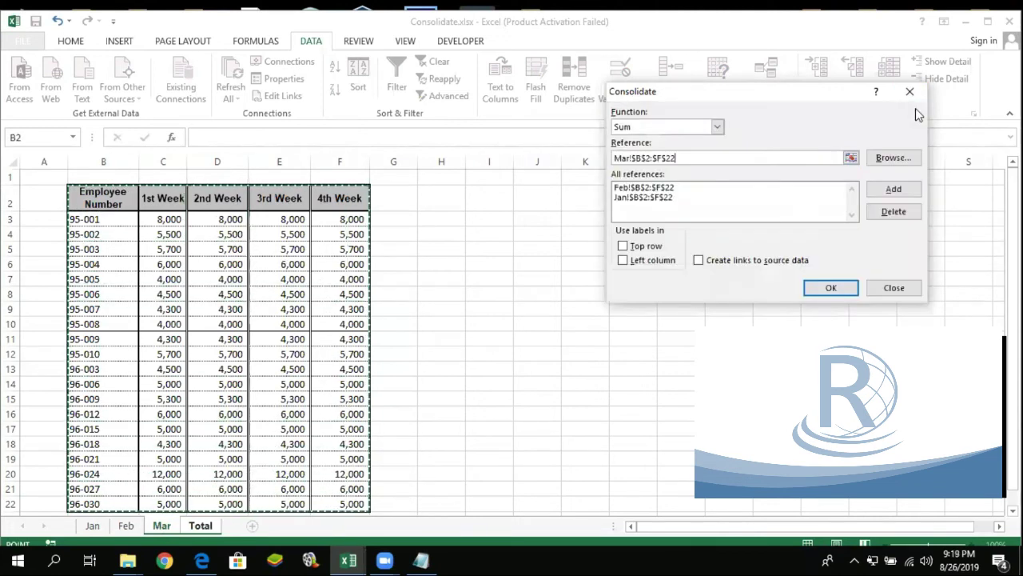
Add the Mar range, use Top row and Left column labels, and run the consolidation
left_click(896, 190)
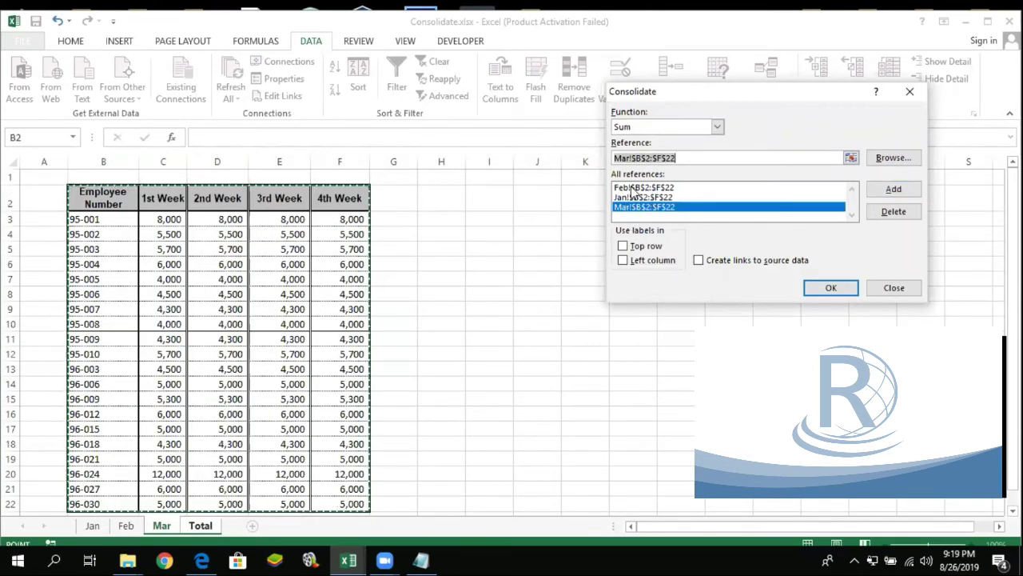
left_click(624, 246)
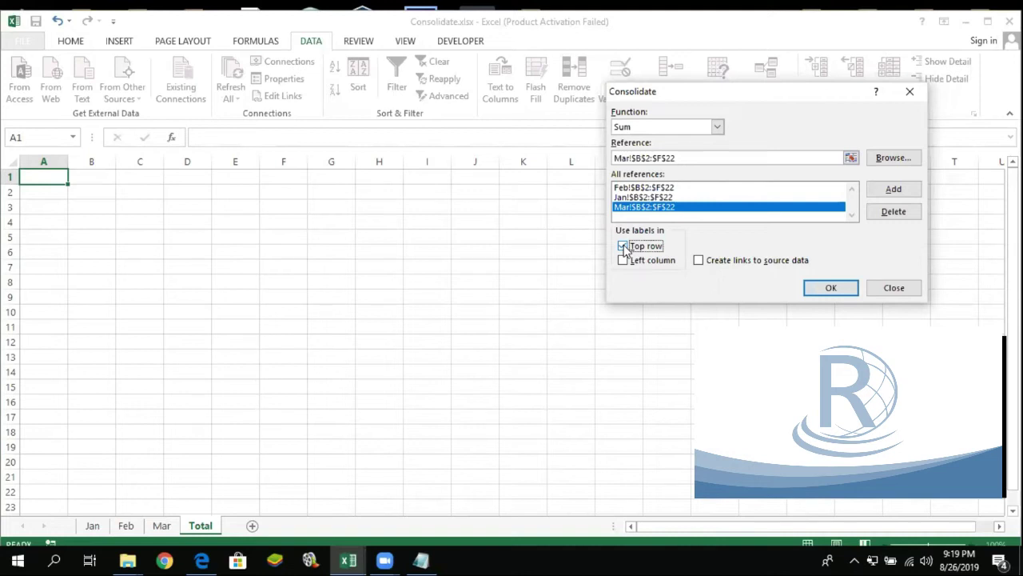
left_click(623, 261)
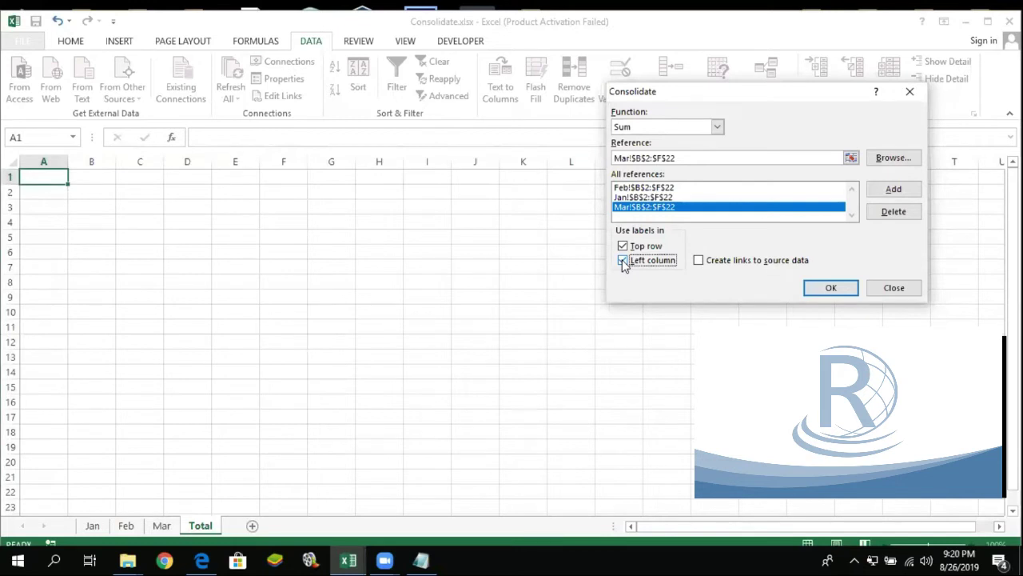
left_click(830, 289)
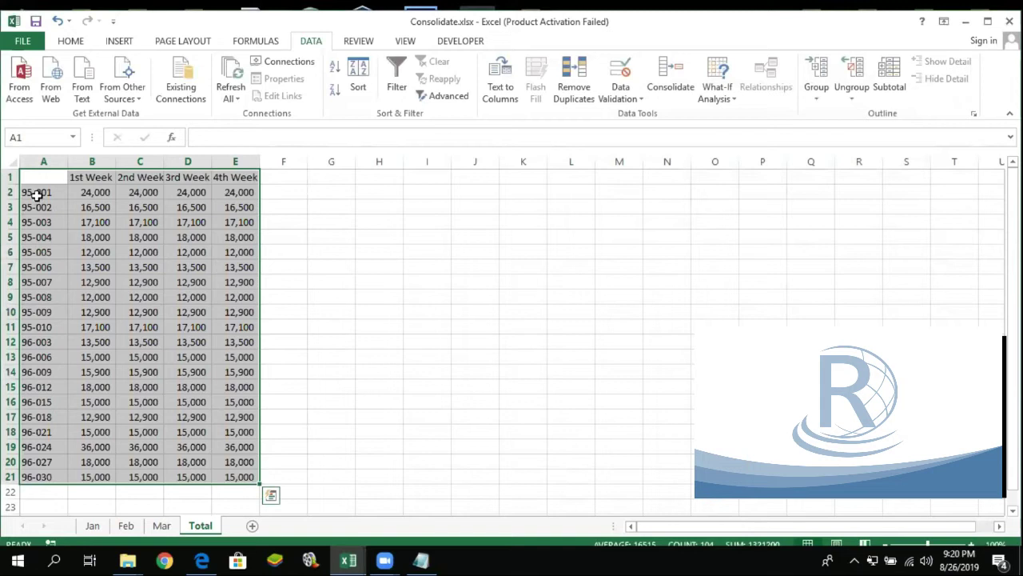
Inspect the consolidated 1st–4th Week totals for employee 95-001
left_click(36, 195)
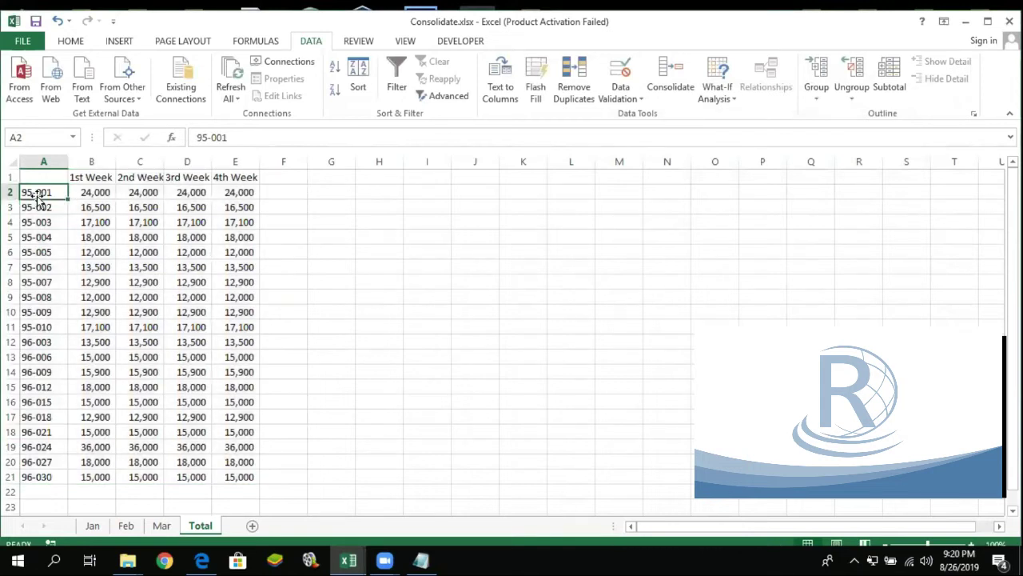
left_click(95, 191)
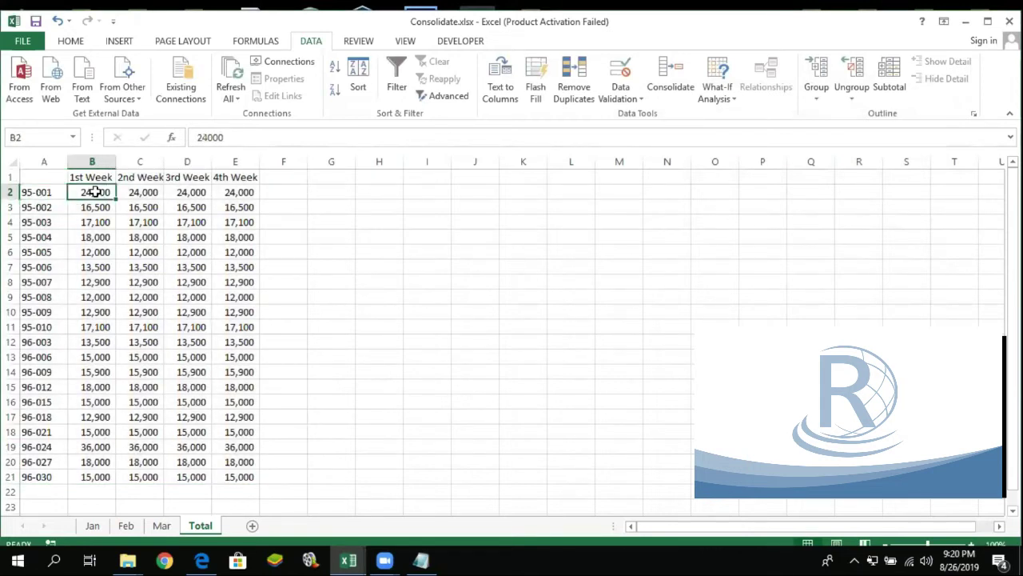
left_click(138, 197)
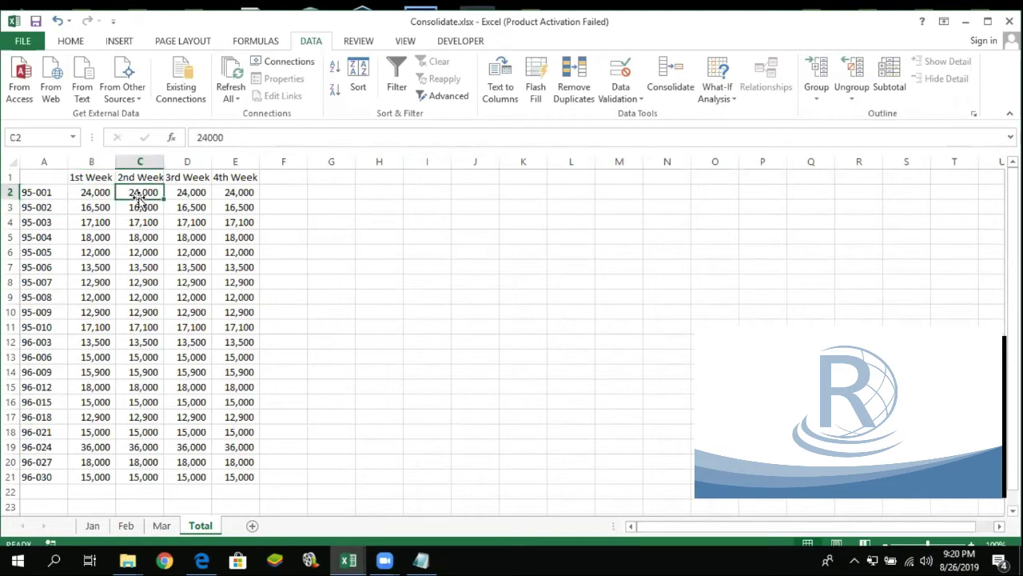
left_click(181, 199)
left_click(237, 193)
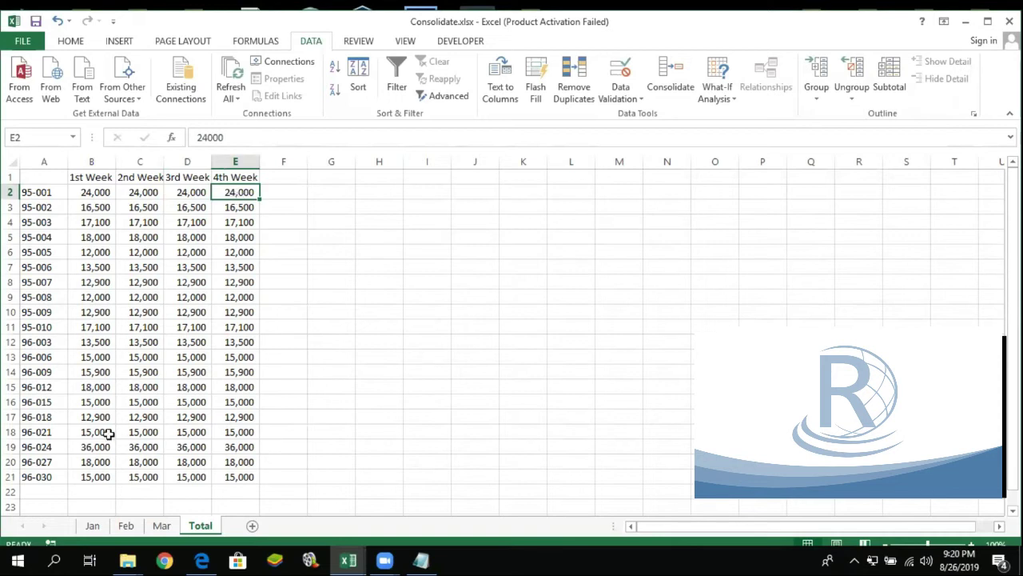
Check the 95-001 1st Week values on the Jan, Feb and Mar sheets
left_click(92, 525)
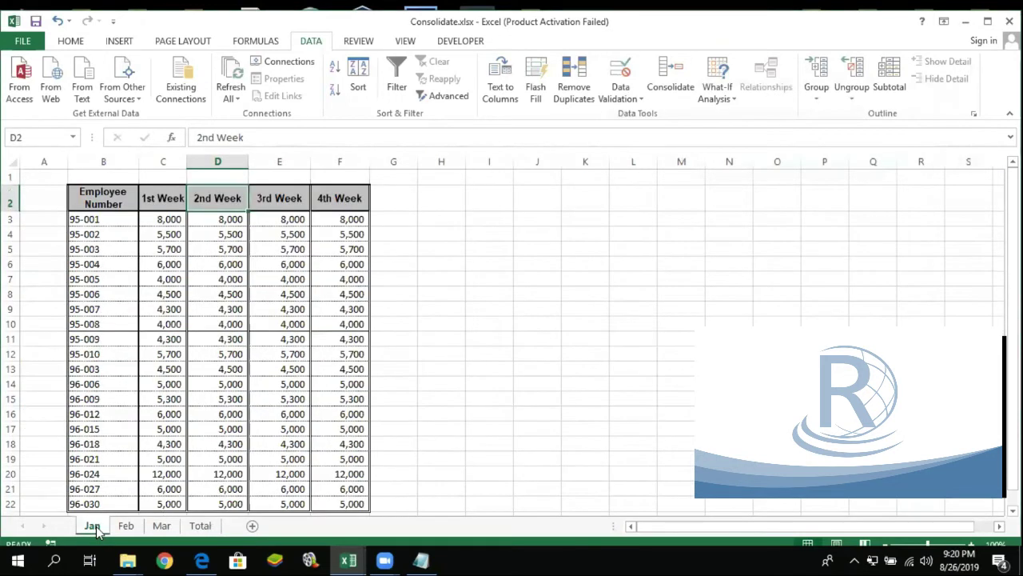
left_click(97, 224)
left_click(155, 220)
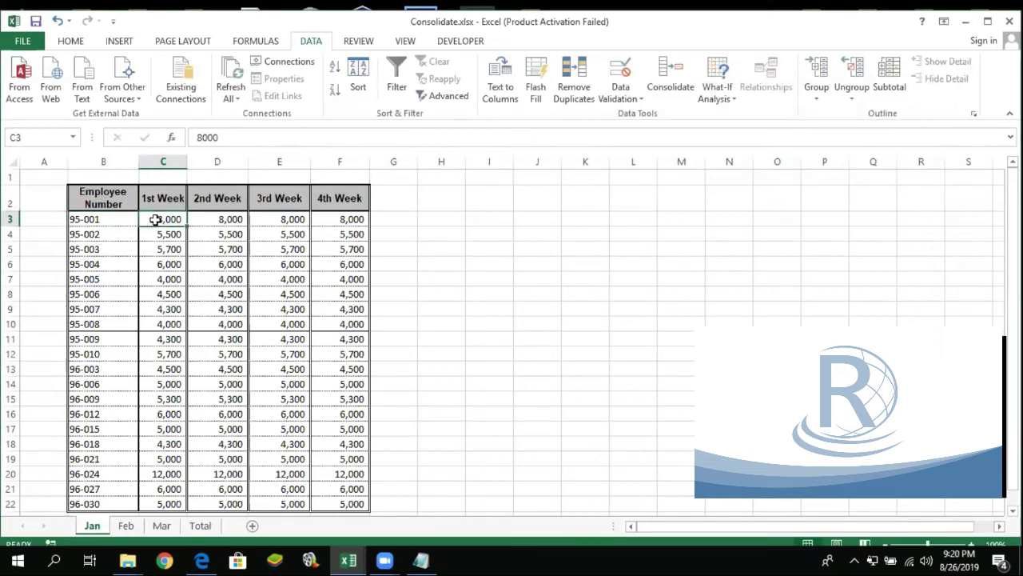
left_click(127, 525)
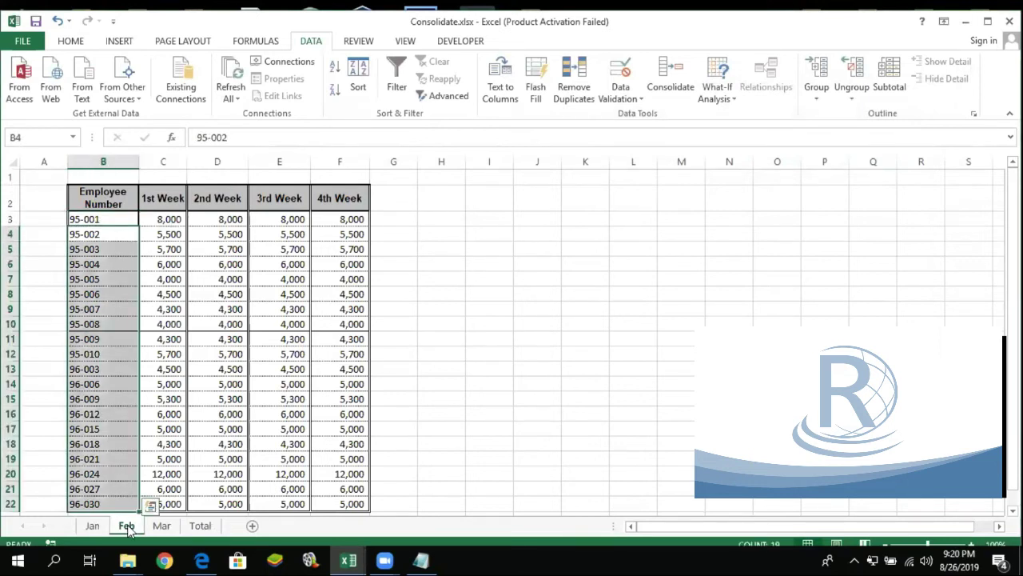
left_click(108, 219)
left_click(155, 222)
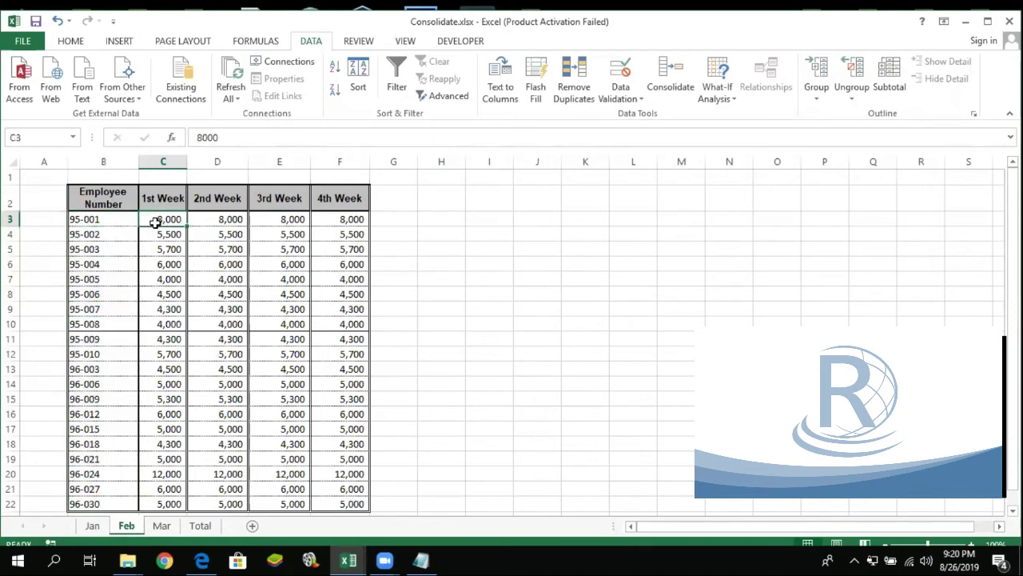
left_click(162, 525)
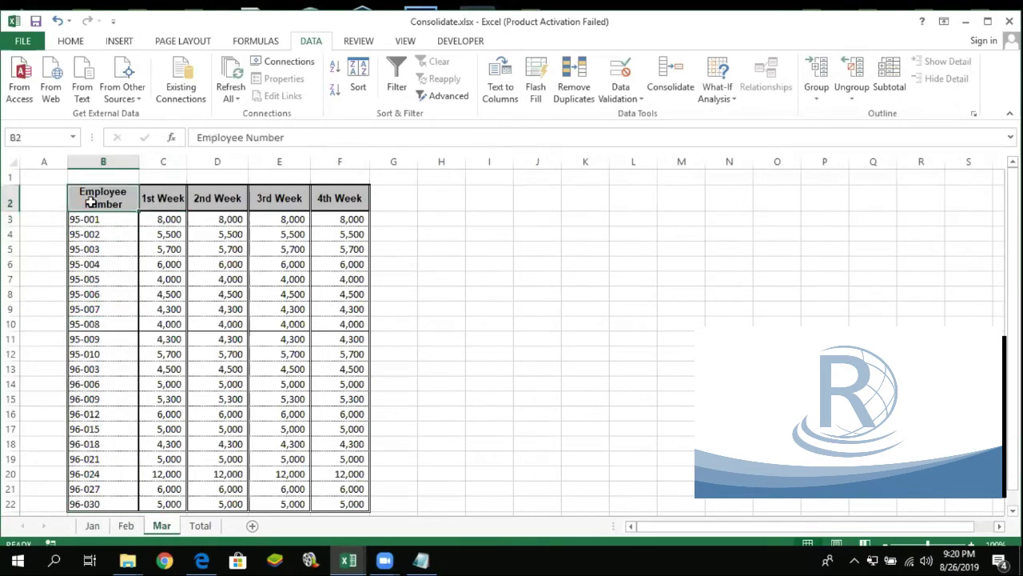
left_click(157, 218)
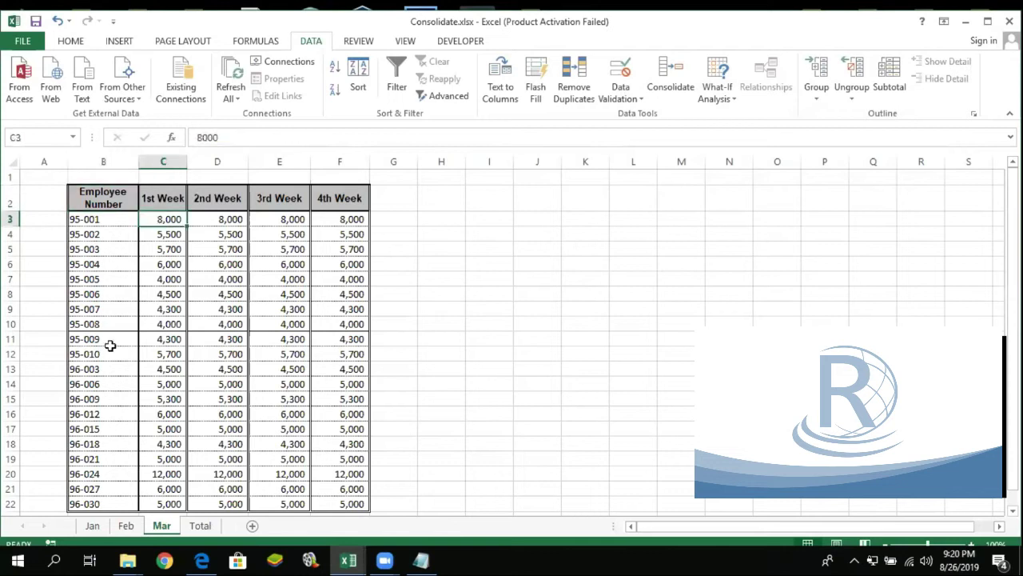
Confirm the 24,000 1st Week total for 95-001 on Total, then return to Jan
left_click(200, 526)
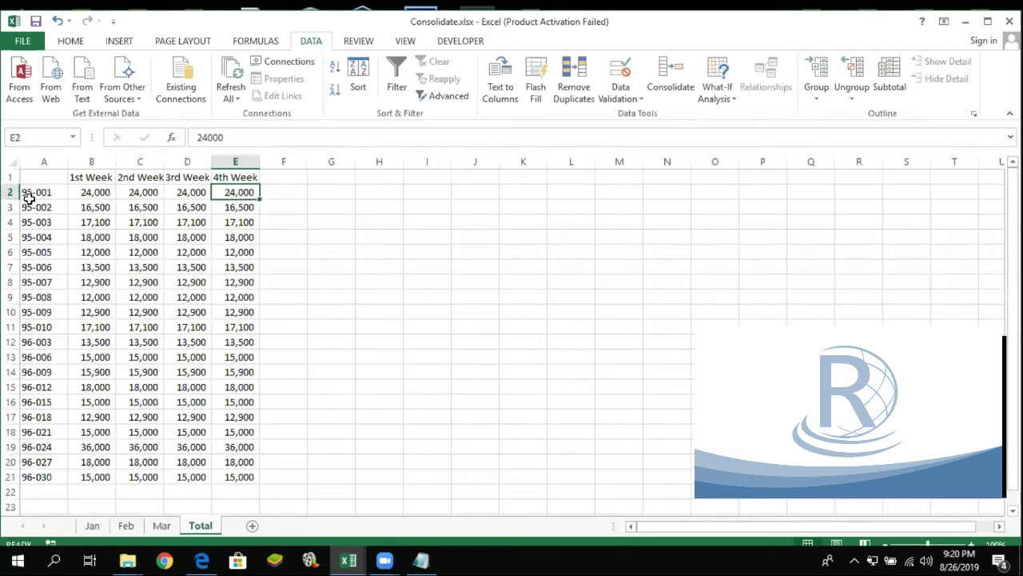
left_click(32, 196)
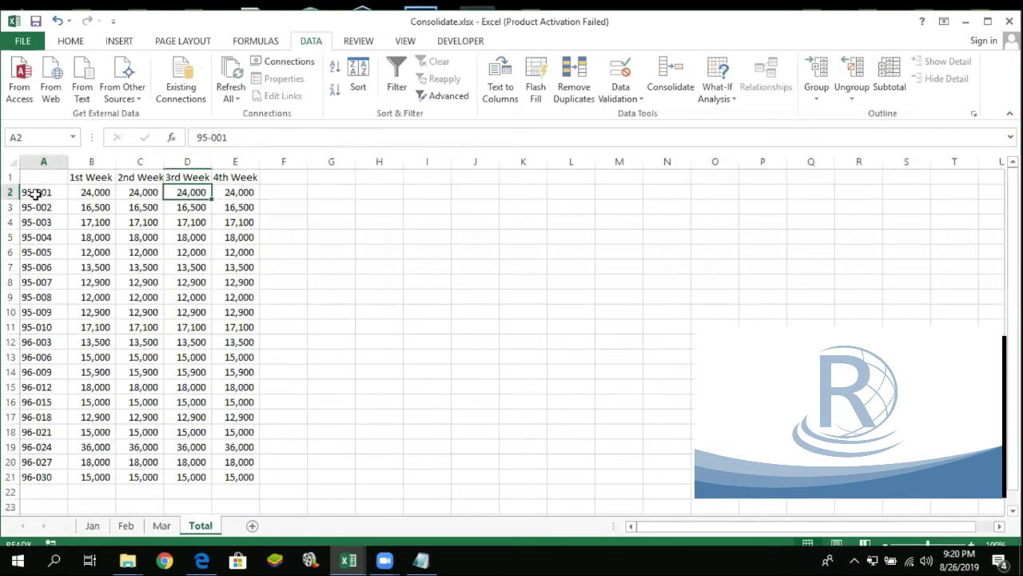
left_click(94, 192)
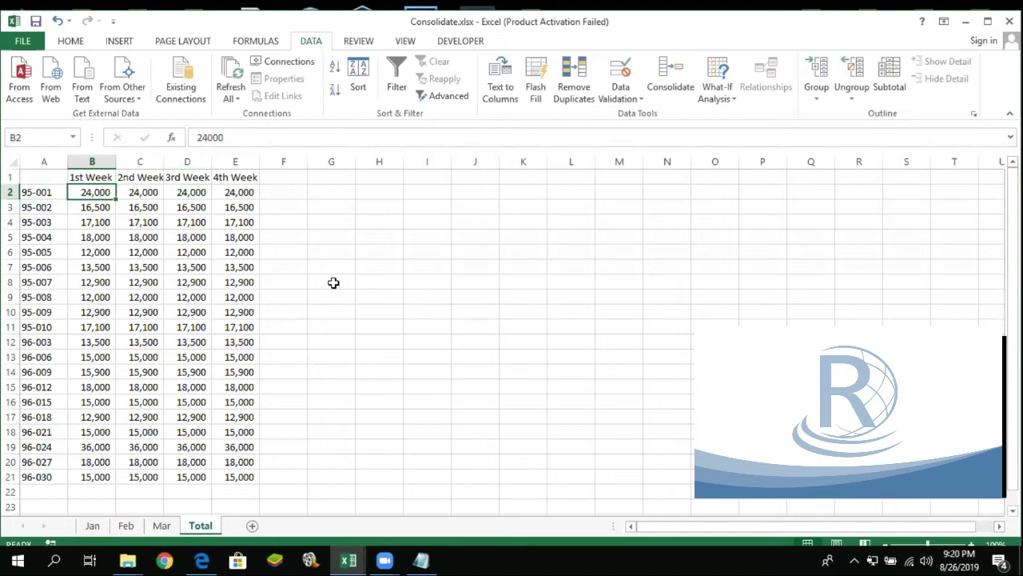
left_click(102, 525)
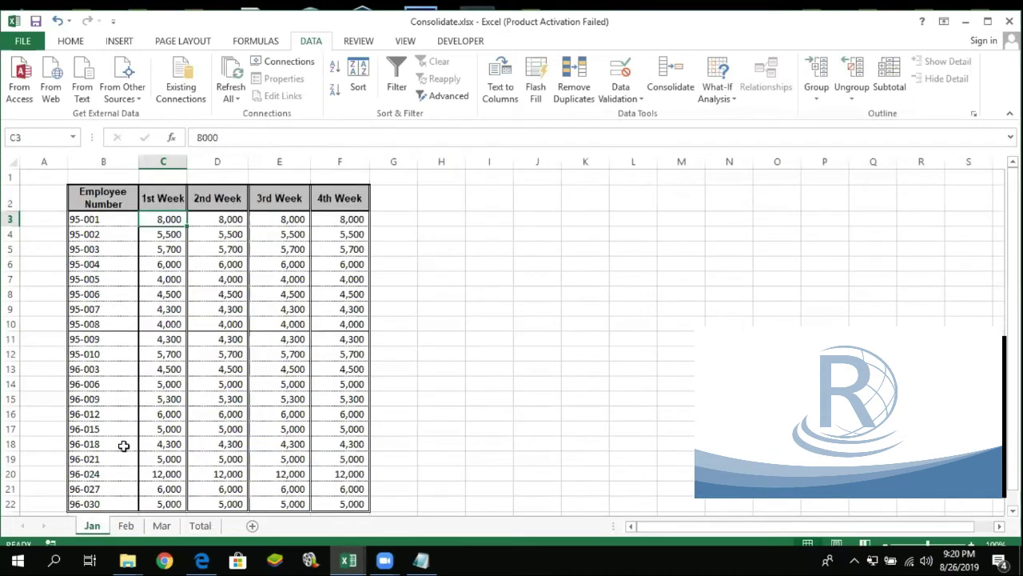
Change Jan's 95-001 1st Week value in C3 to 10000 and view the unchanged Total sheet
left_click(167, 291)
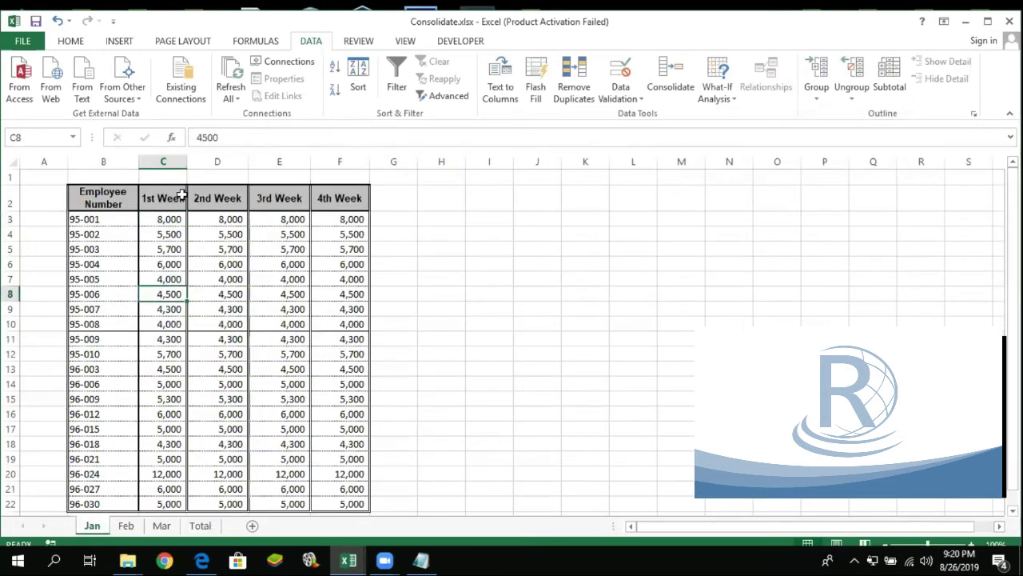
left_click(159, 220)
double_click(160, 220)
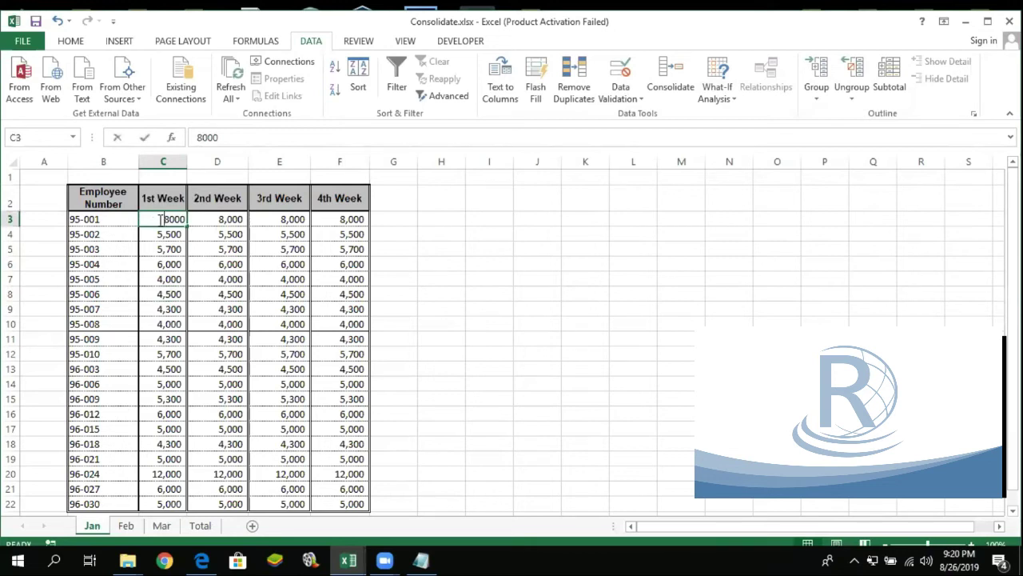
type("10000")
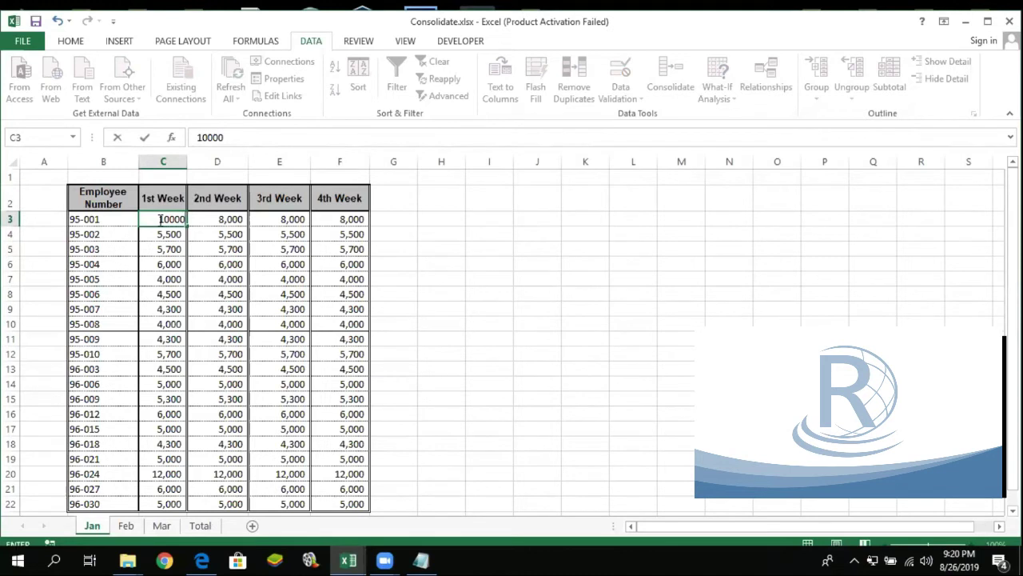
key("Return")
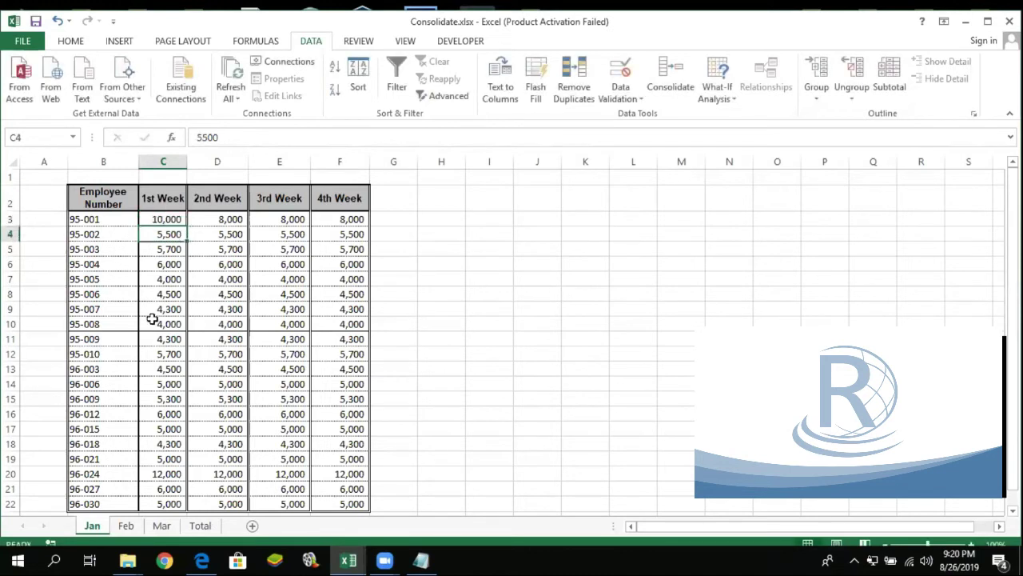
left_click(200, 525)
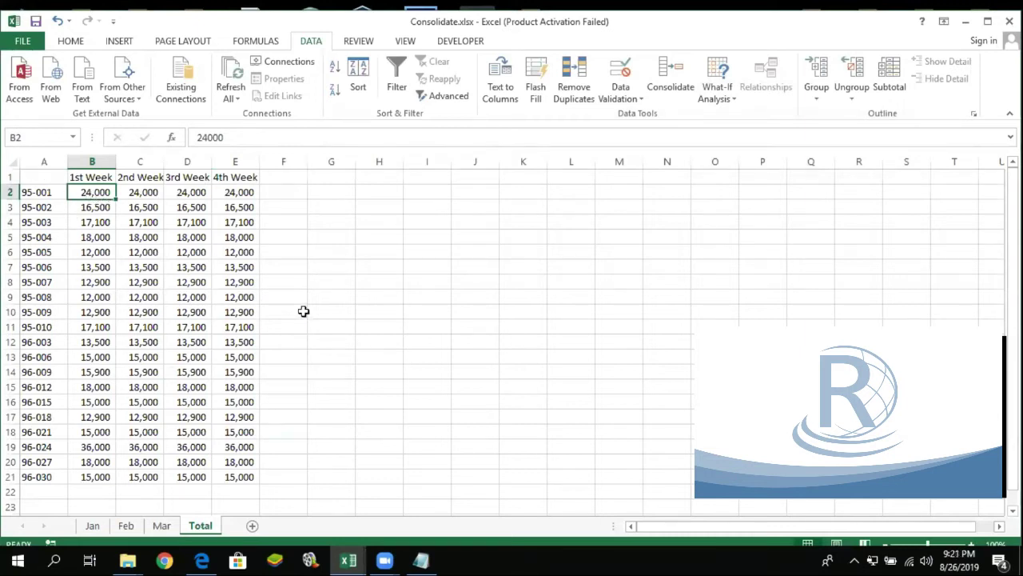
left_click(45, 176)
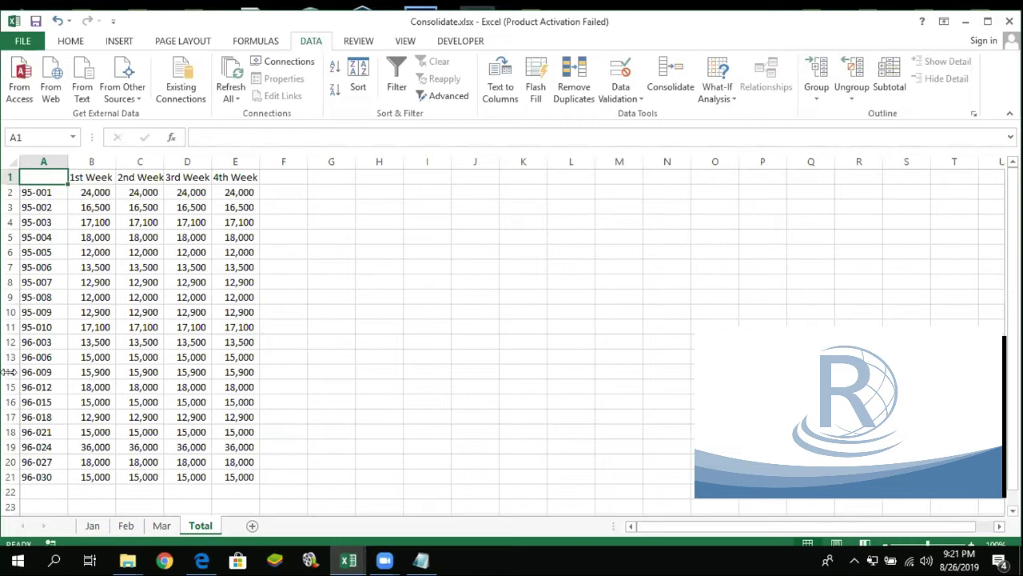
left_click(341, 183)
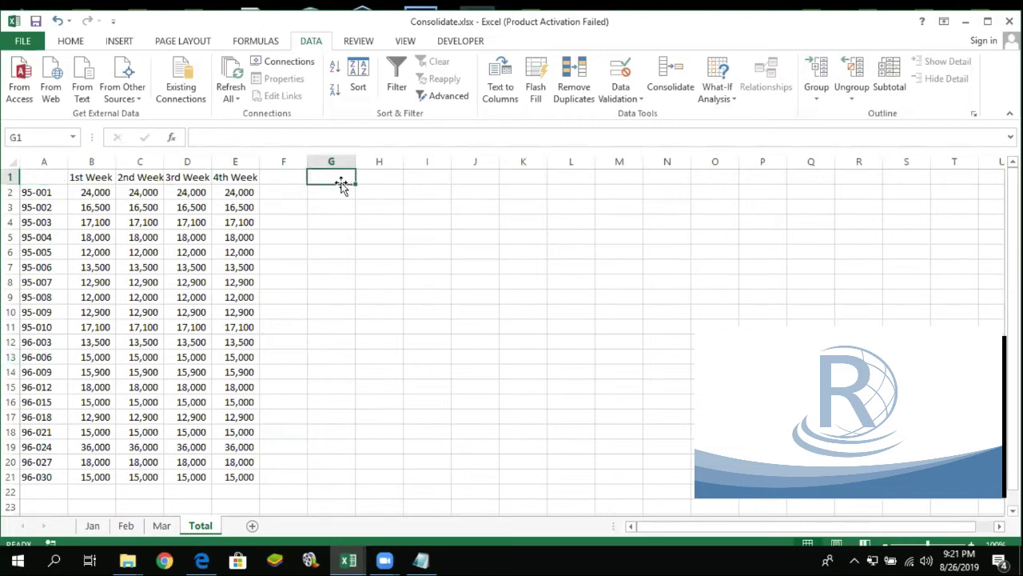
left_click(43, 177)
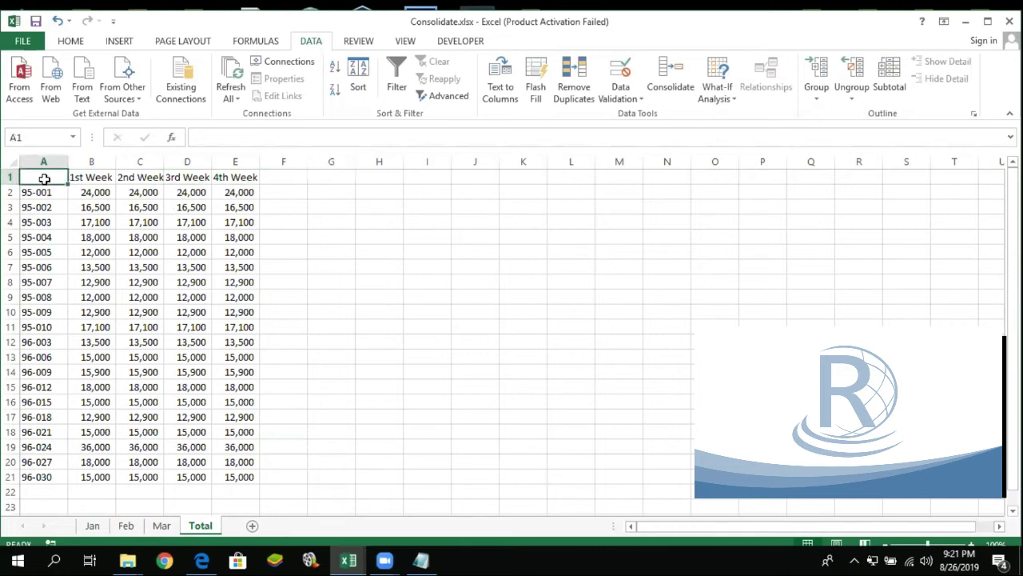
left_click(673, 79)
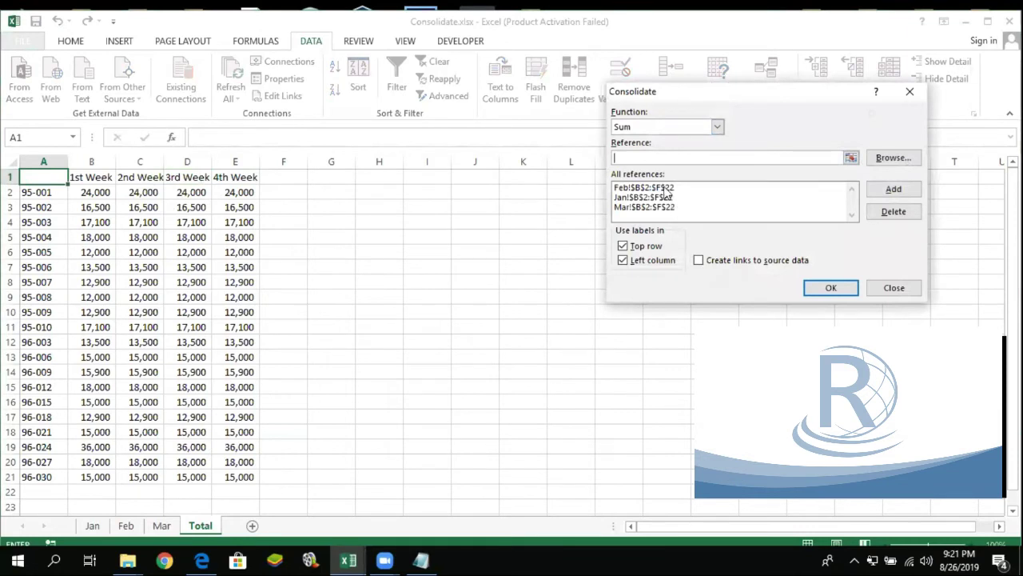
left_click(831, 289)
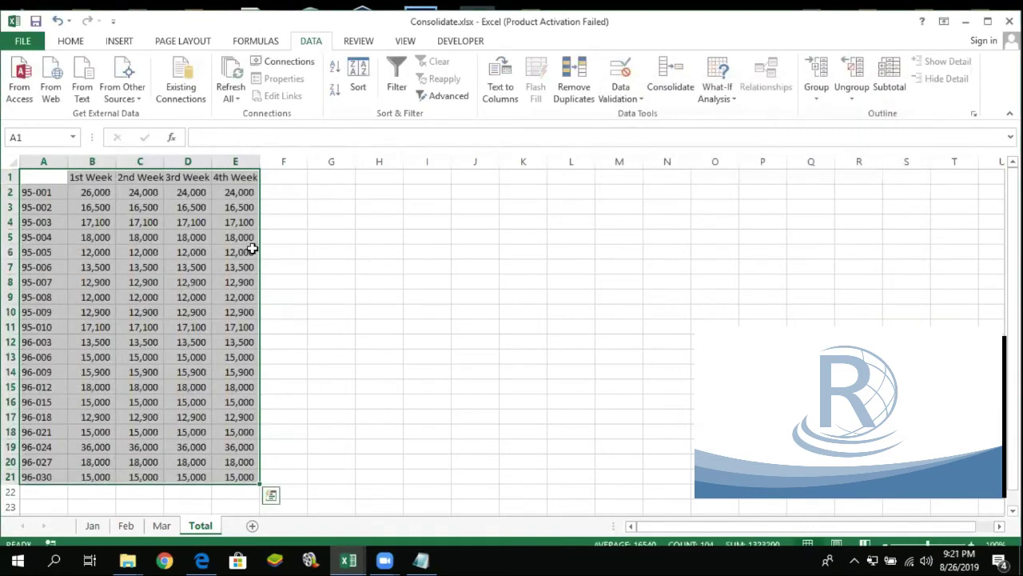
left_click(88, 193)
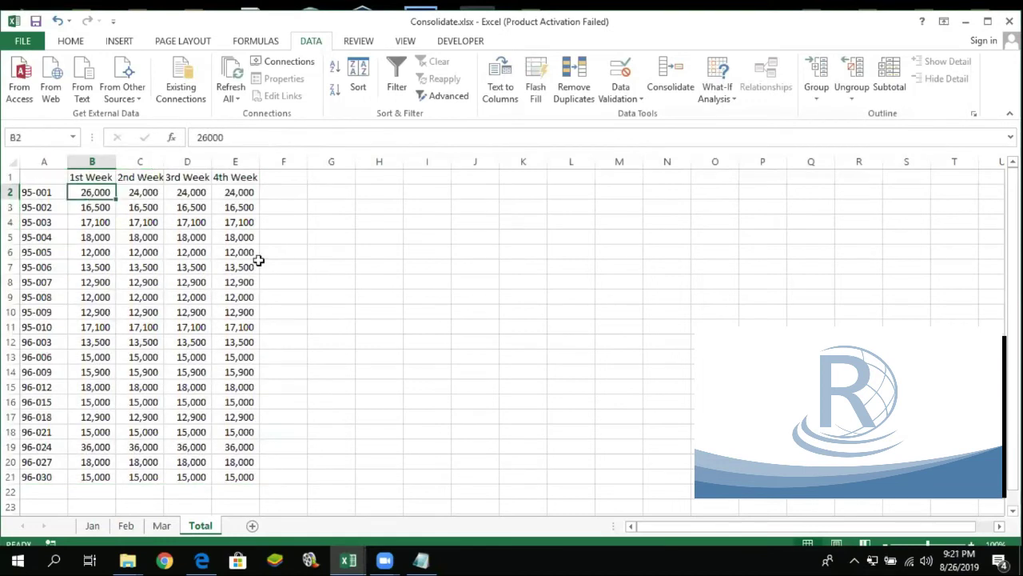
left_click(334, 177)
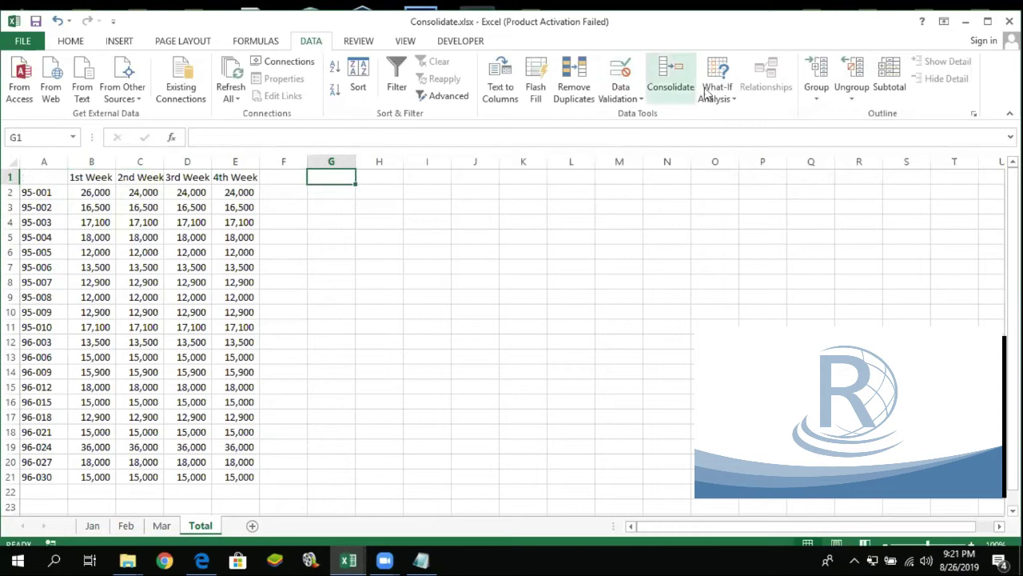
left_click(678, 86)
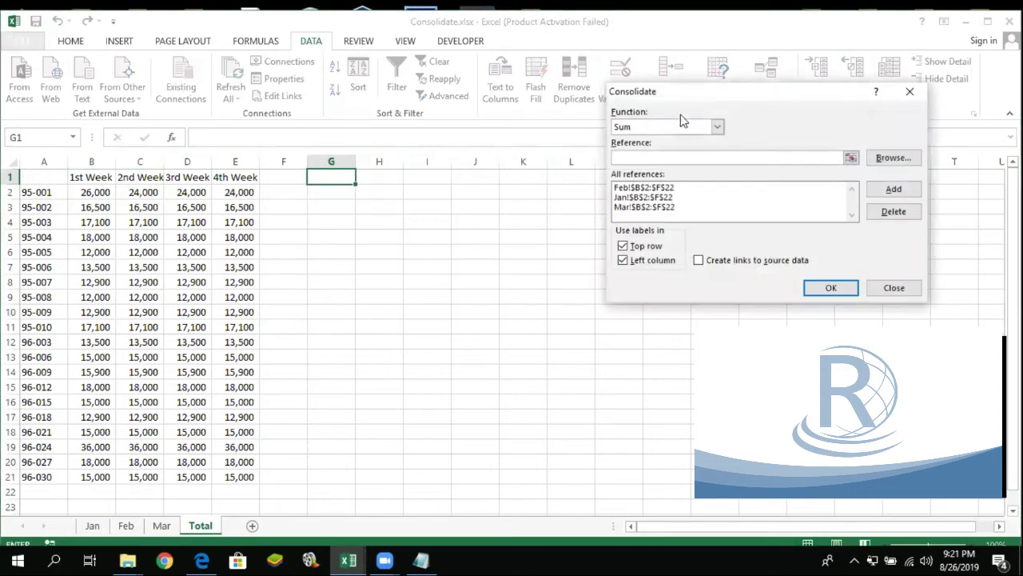
left_click(828, 287)
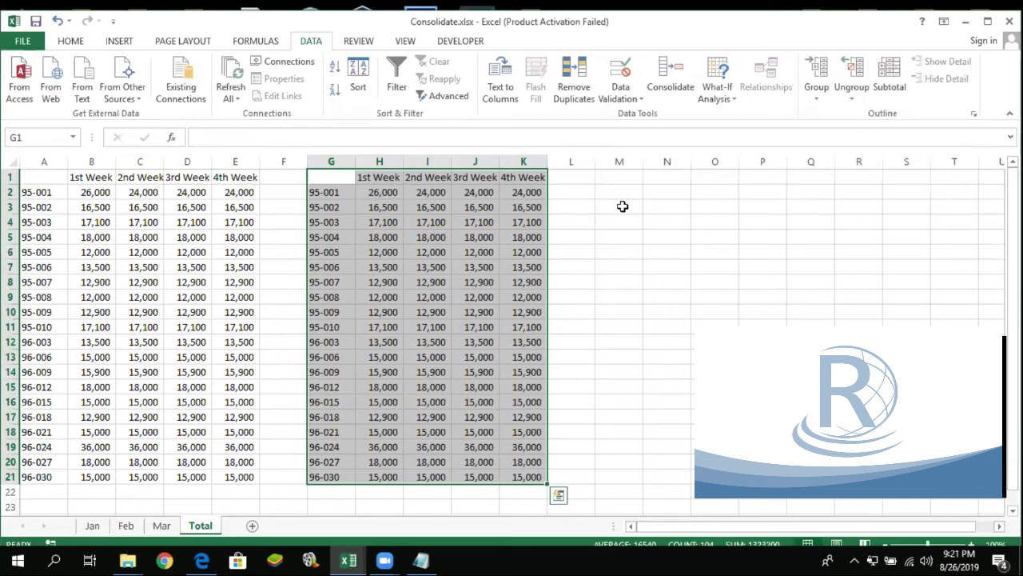
key("ctrl+z")
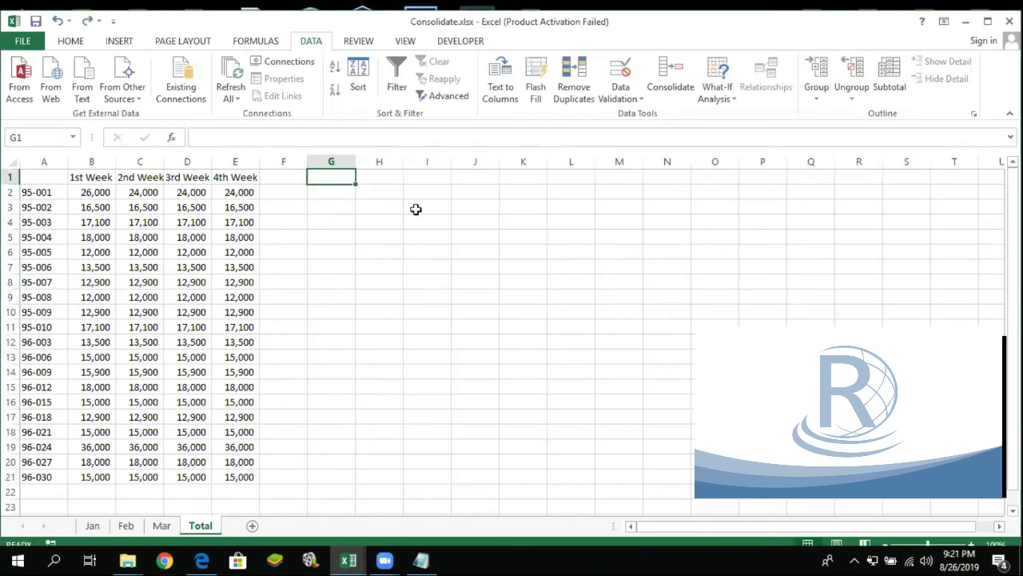
left_click(44, 180)
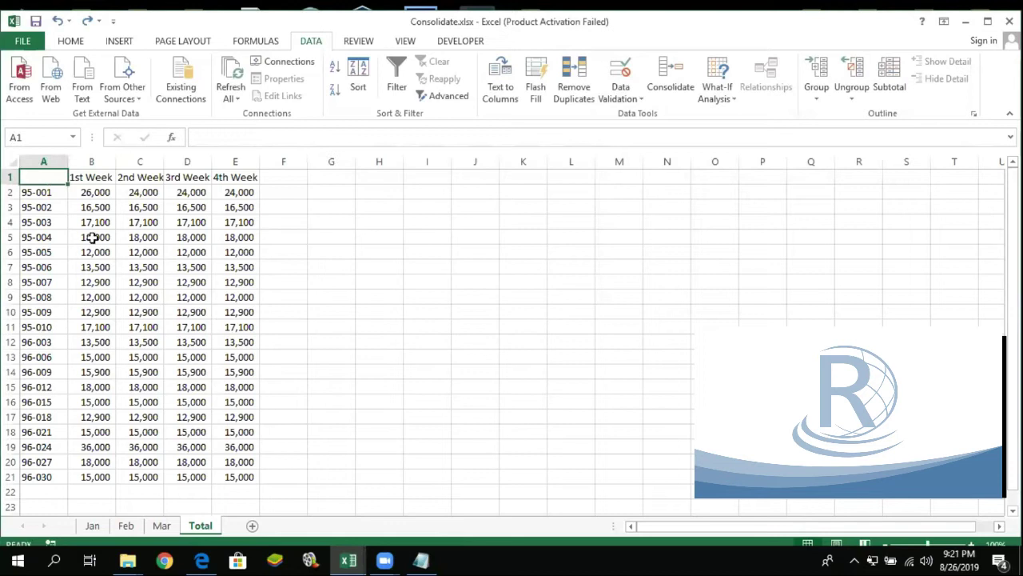
Compare Total's B2 figure with the 95-001 1st Week values on Jan, Feb and Mar
left_click(86, 195)
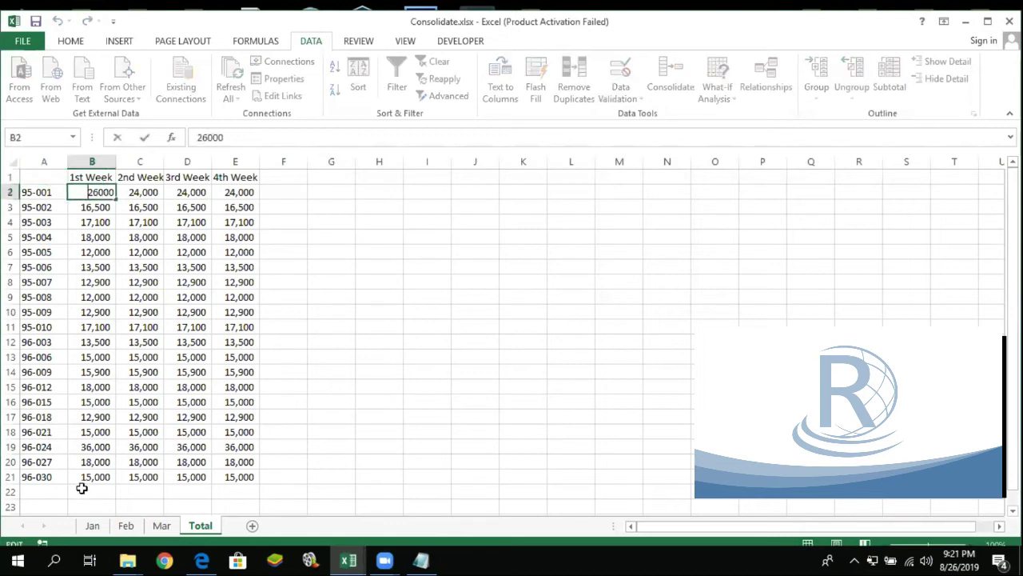
left_click(92, 525)
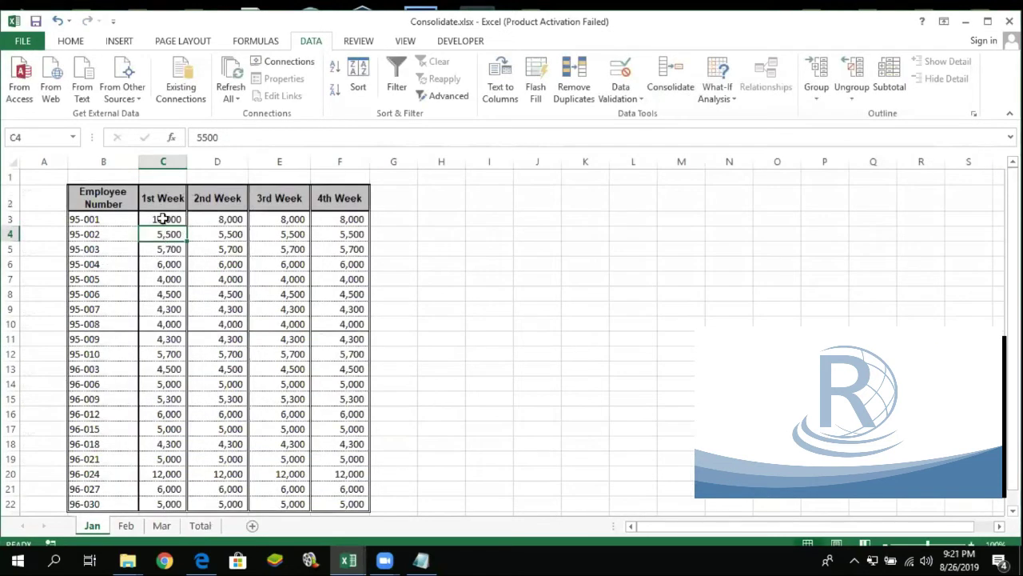
left_click(164, 219)
left_click(135, 527)
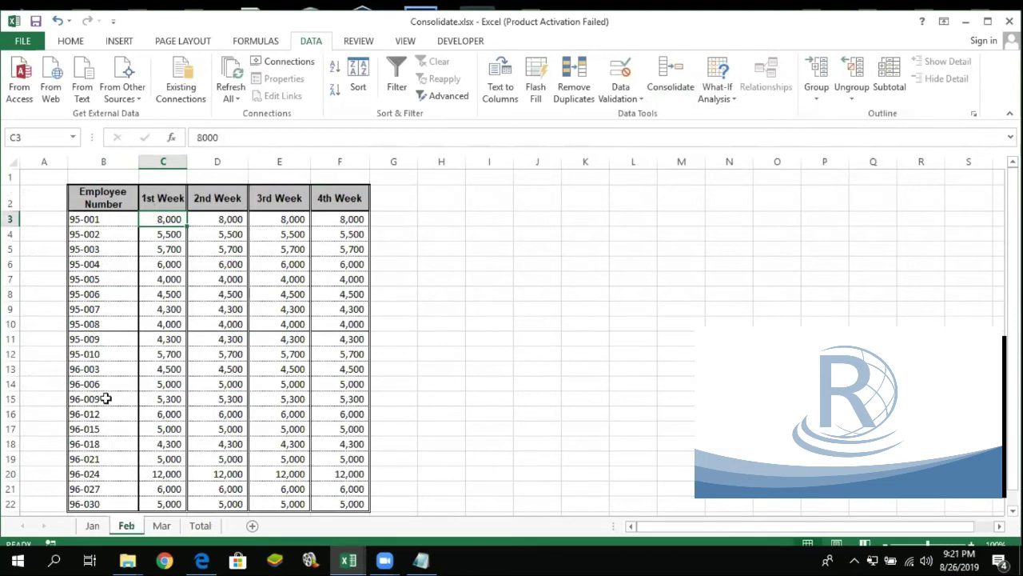
left_click(161, 527)
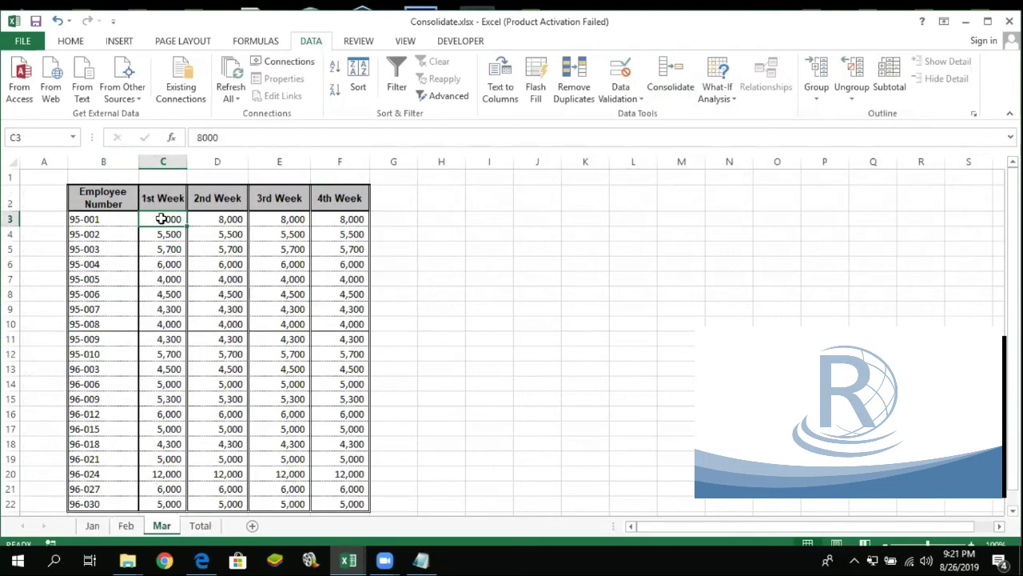
Return to Total, select an empty cell, and bring up the open File Explorer windows
left_click(200, 527)
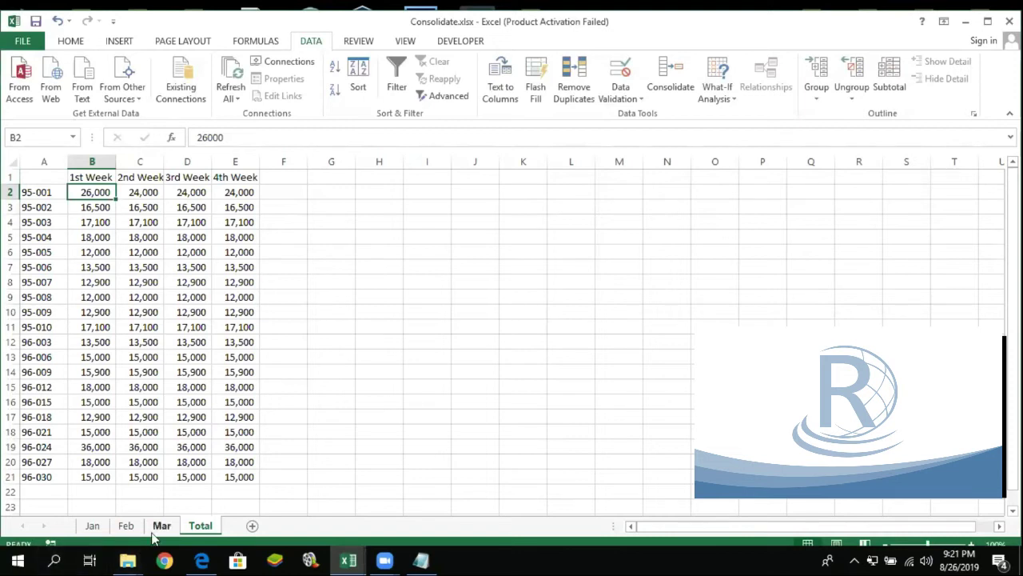
left_click(482, 329)
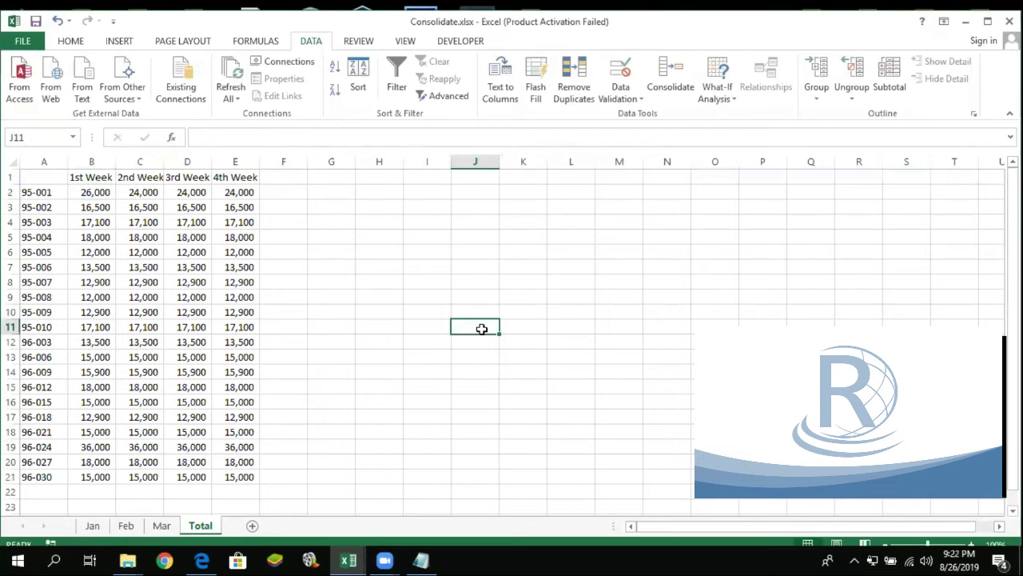
left_click(128, 560)
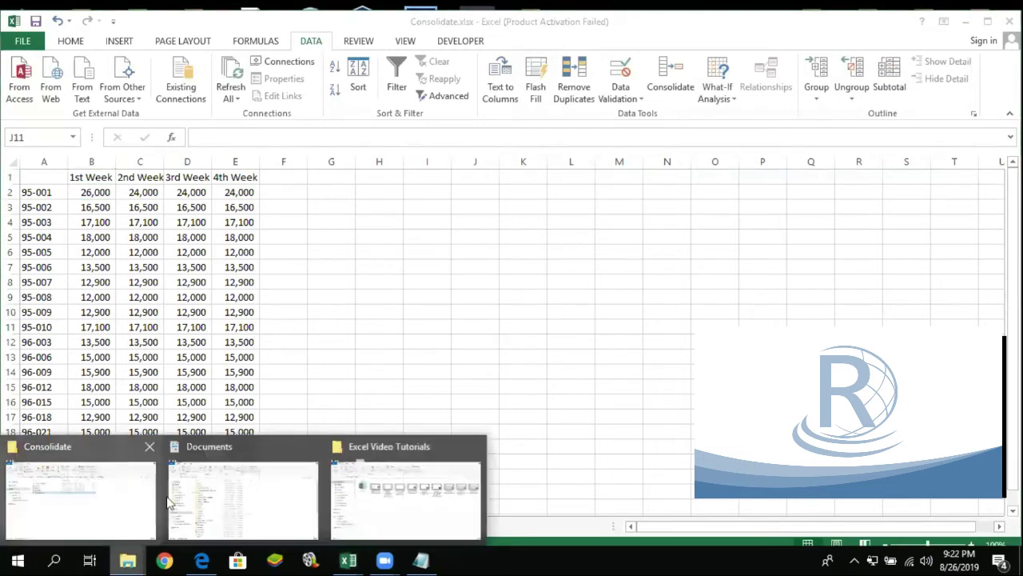
Bring up the Consolidate folder and point out the 1Jan.xlsx, 2Feb.xlsx and 3Mar.xlsx workbooks
left_click(71, 523)
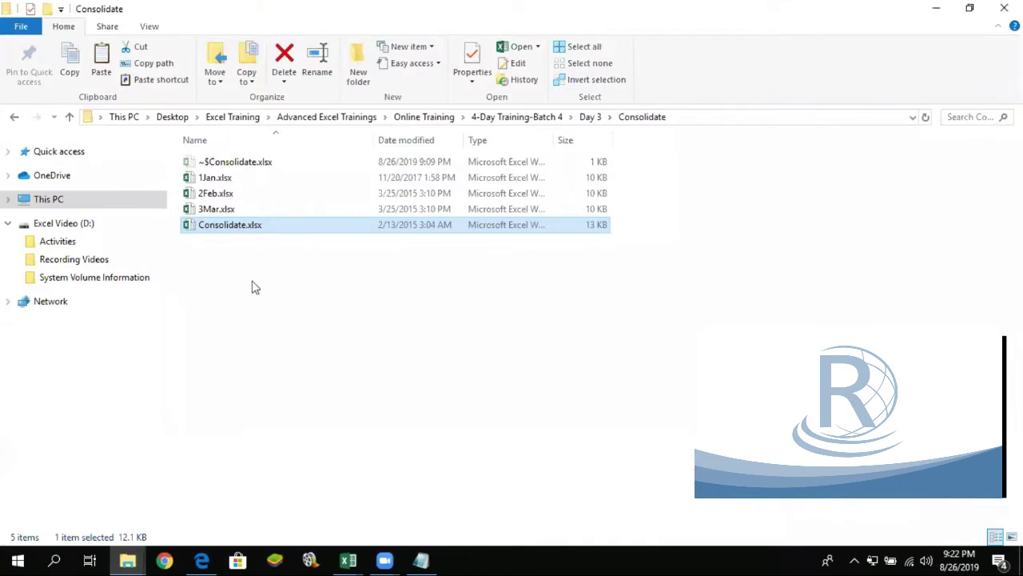
left_click(214, 179)
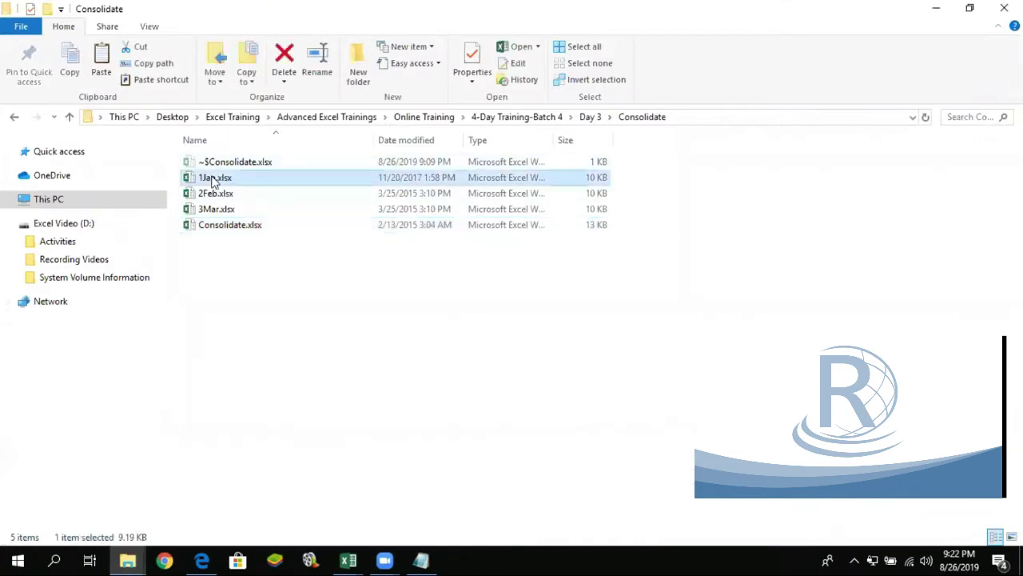
left_click(212, 194)
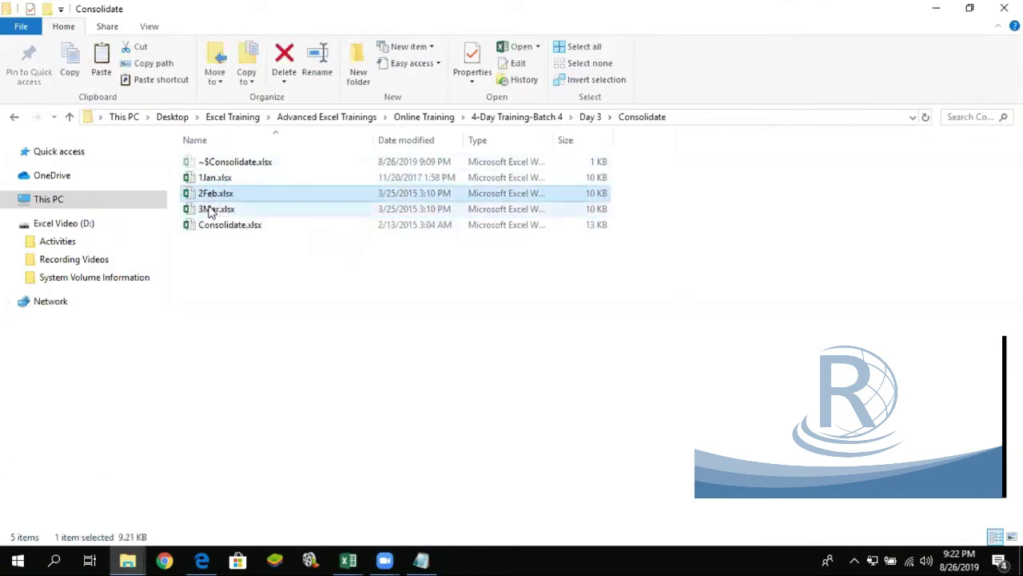
left_click(211, 211)
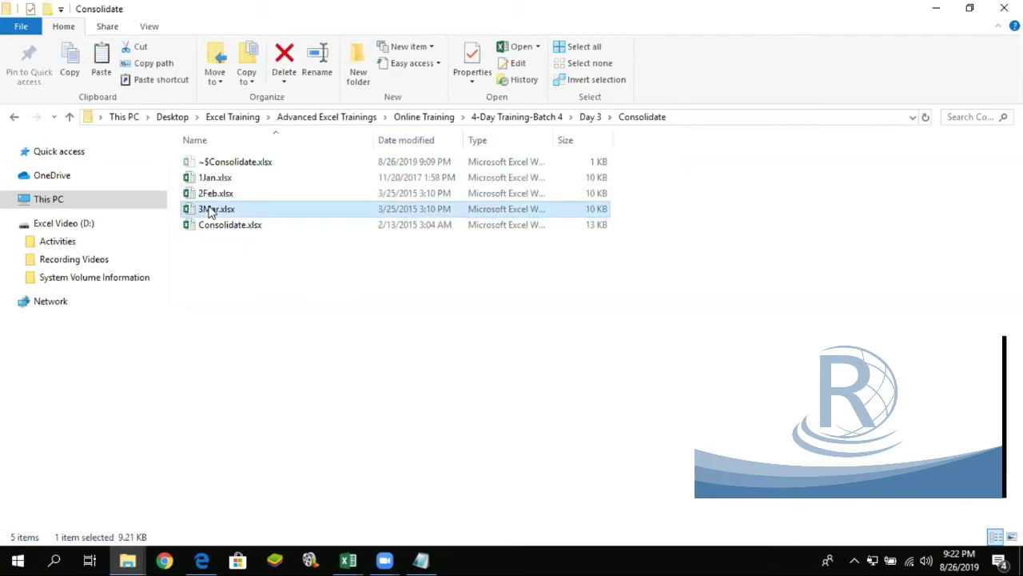
left_click(236, 177)
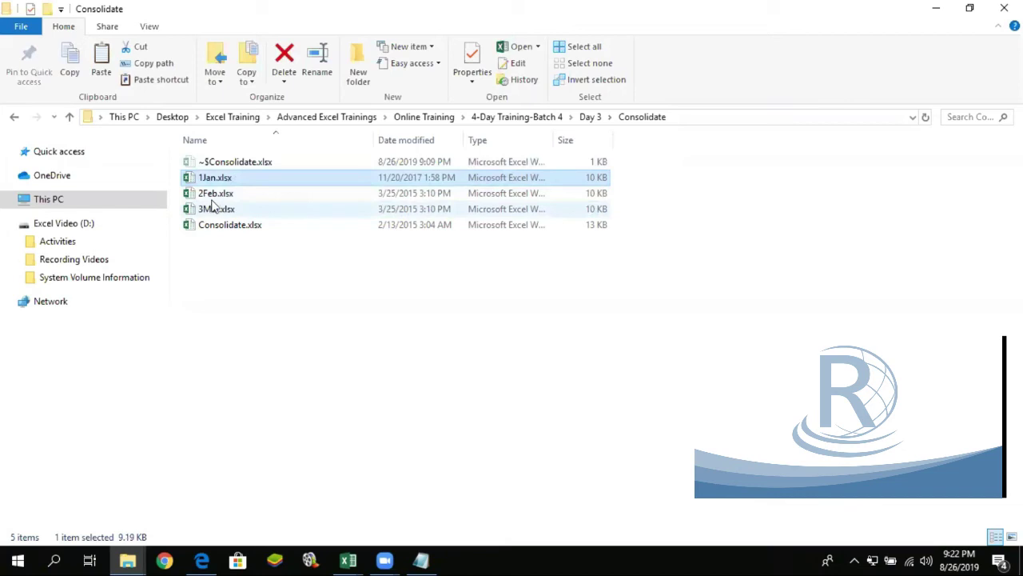
left_click(212, 199)
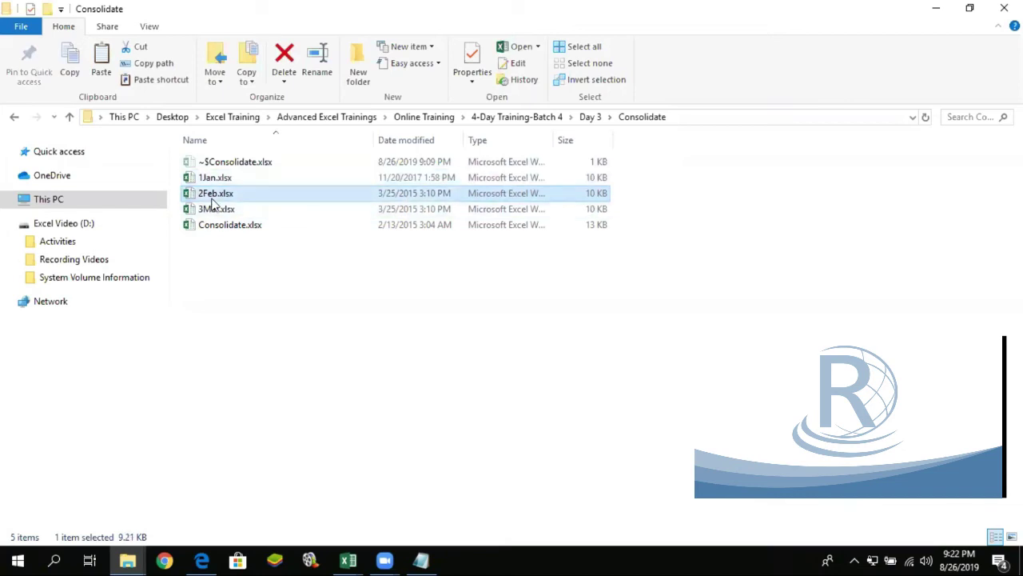
left_click(219, 211)
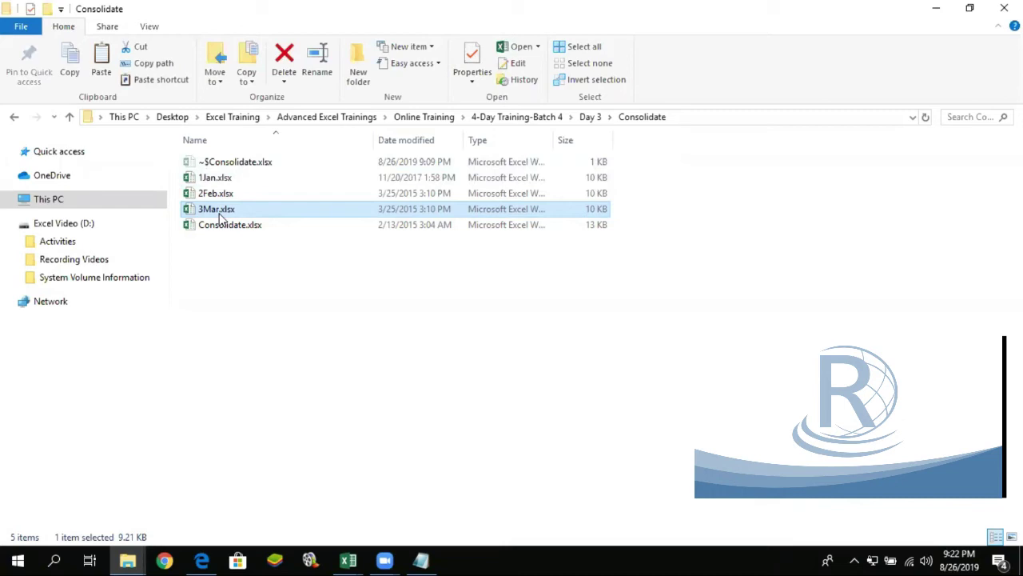
left_click(220, 179)
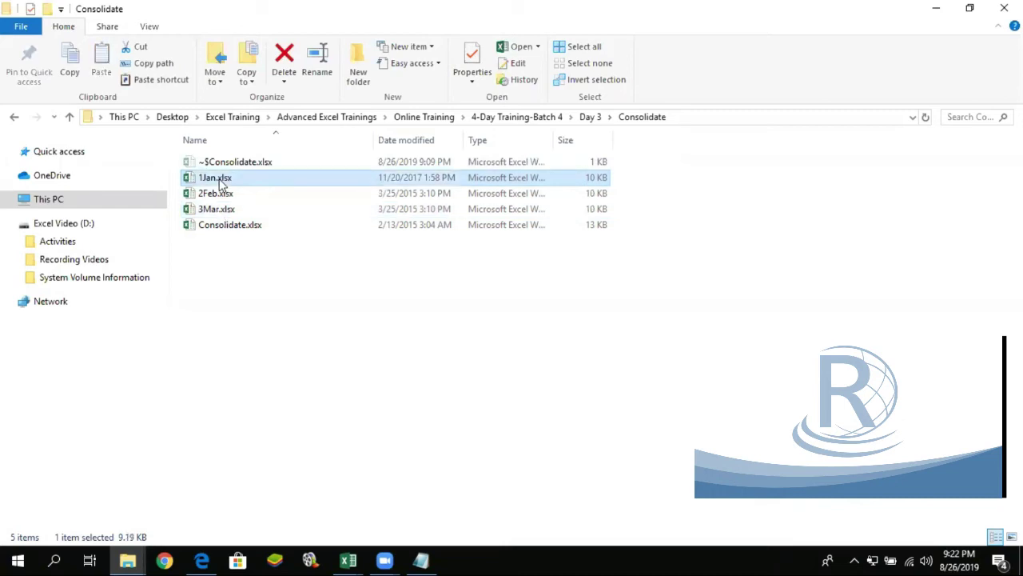
left_click(225, 195)
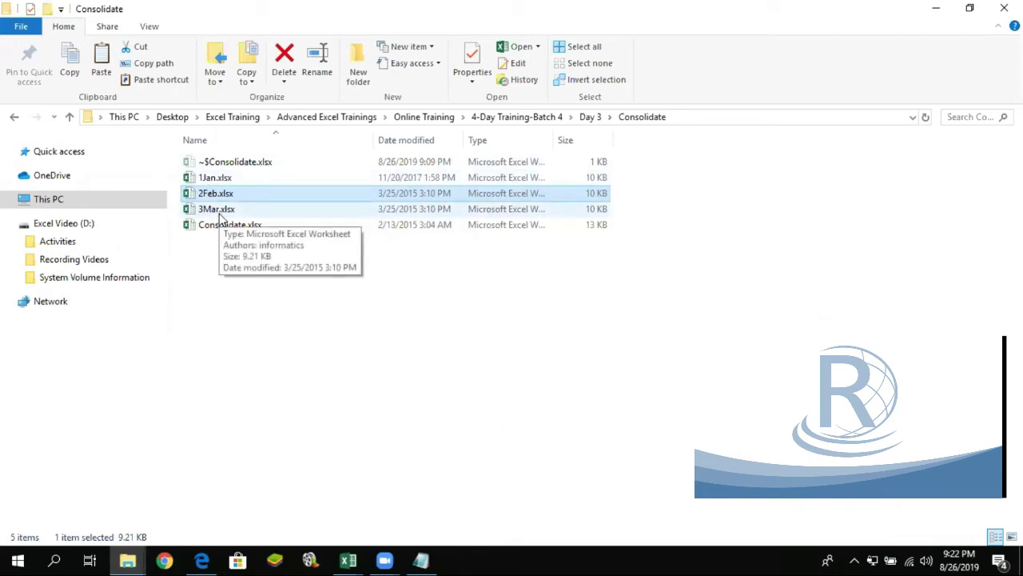
left_click(639, 120)
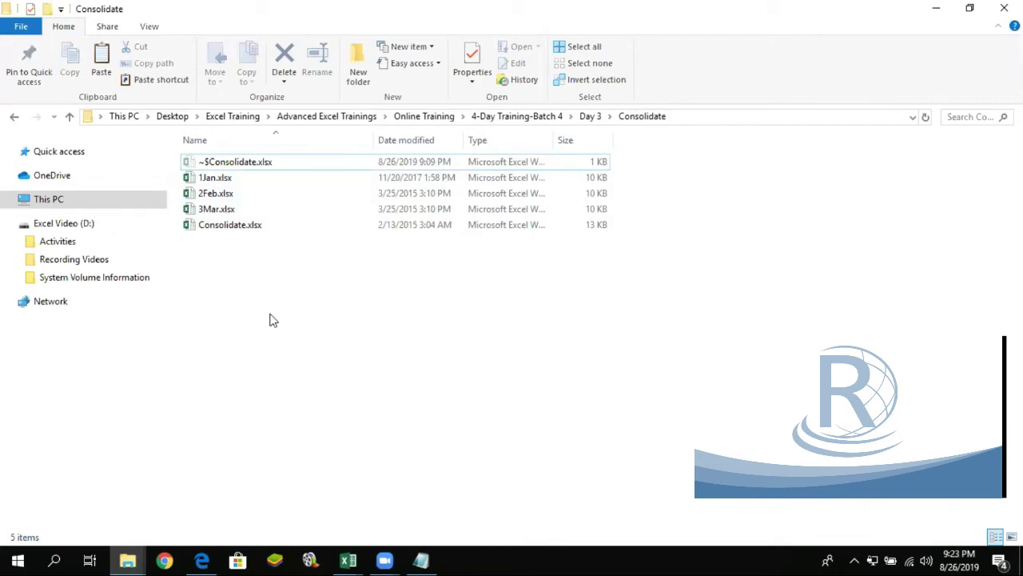
Open 1Jan.xlsx, select its Jan data block B2:F22, then minimize it back to Consolidate.xlsx
double_click(214, 177)
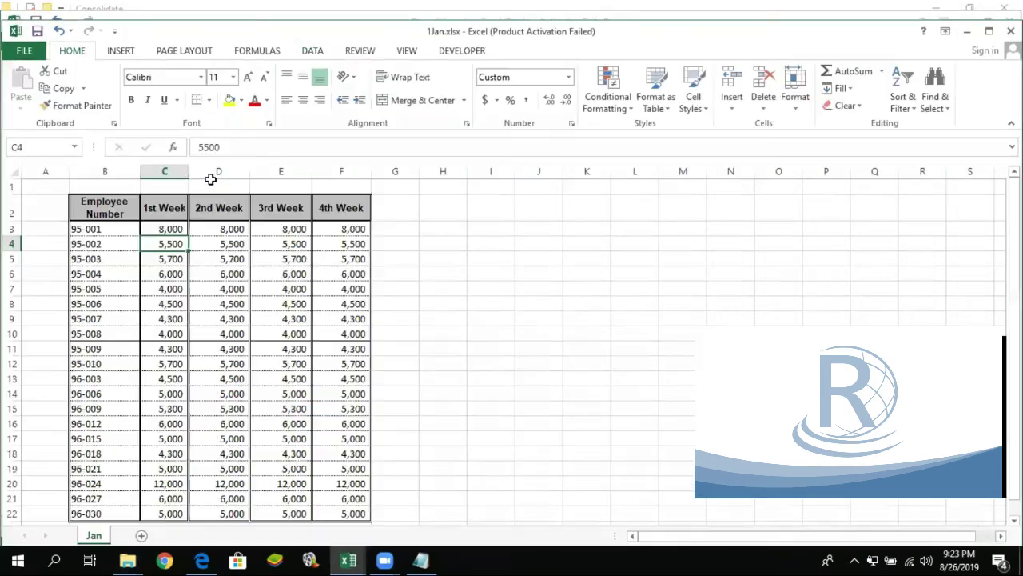
left_click_drag(91, 214, 336, 515)
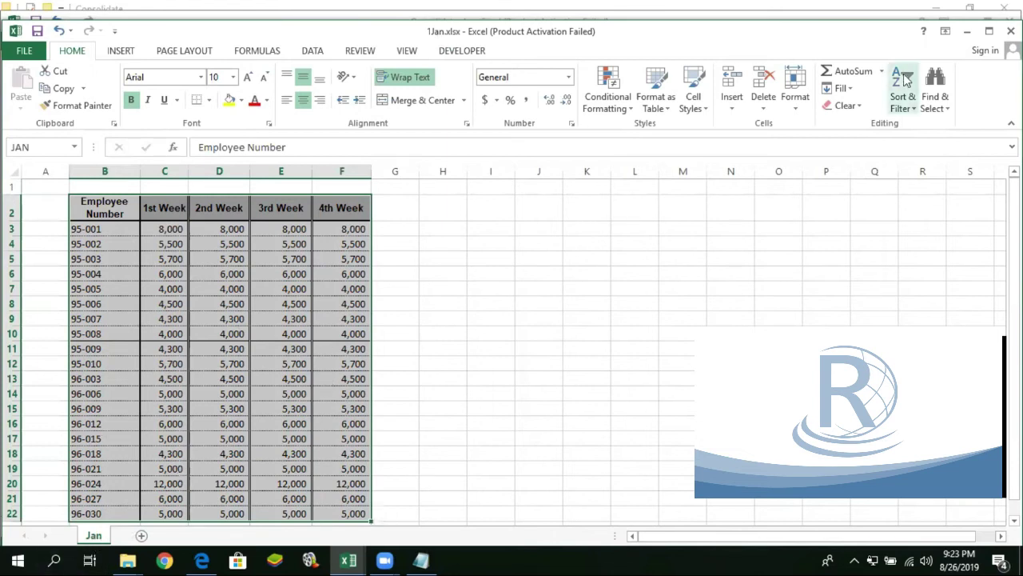
left_click(965, 35)
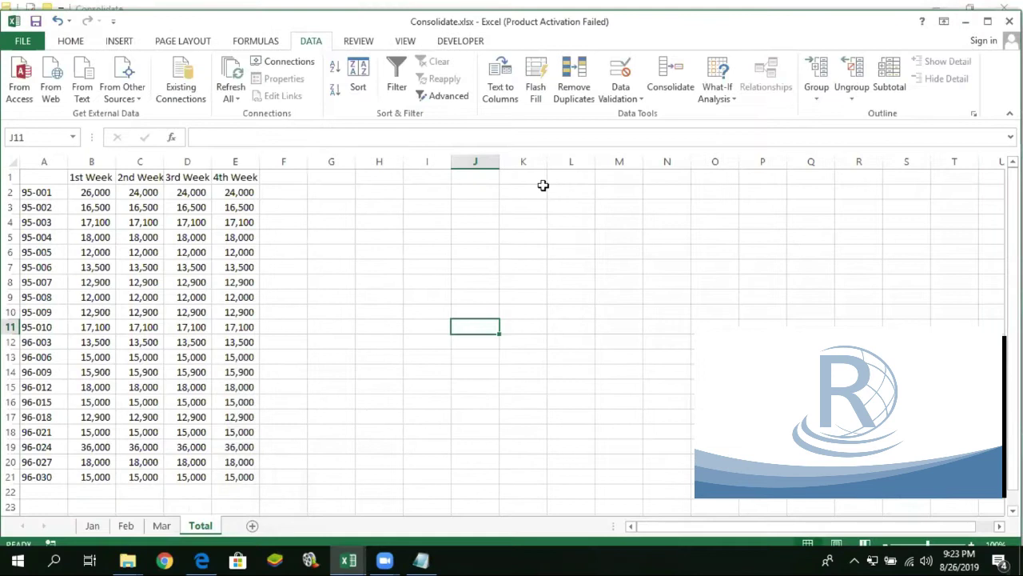
Open the 2Feb.xlsx workbook from the folder, maximize it, then minimize it
left_click(965, 21)
double_click(210, 210)
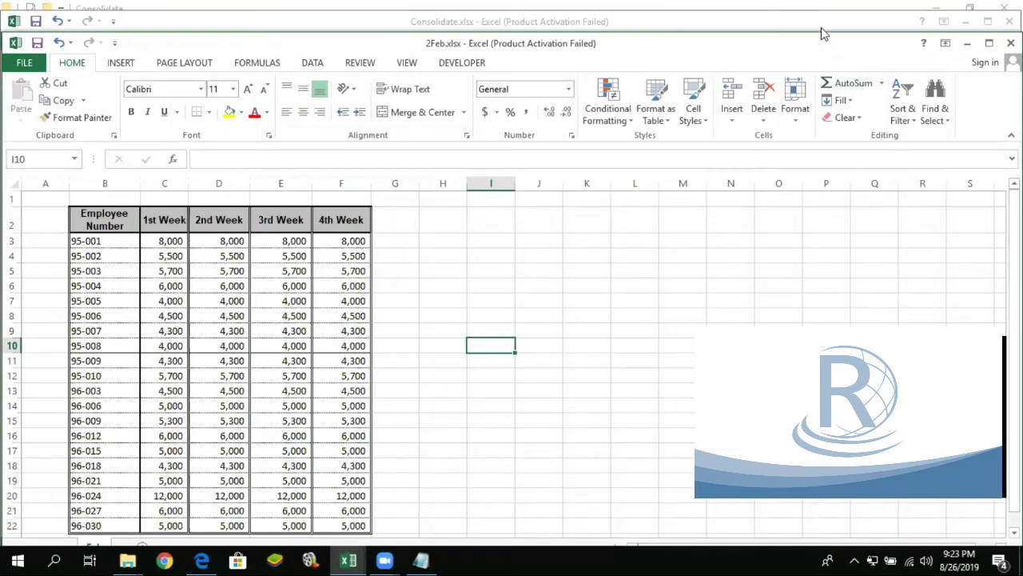
double_click(821, 27)
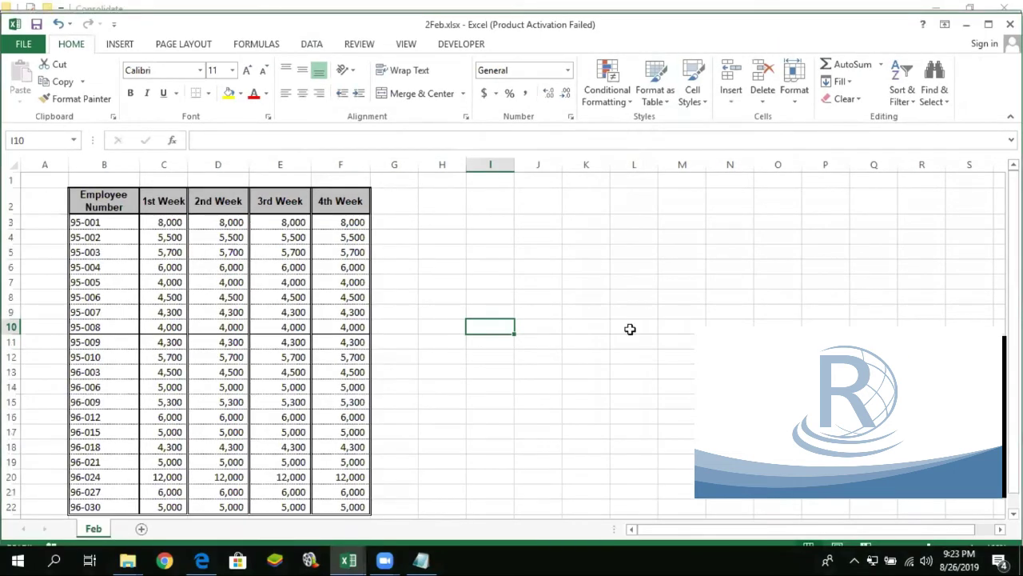
left_click(971, 27)
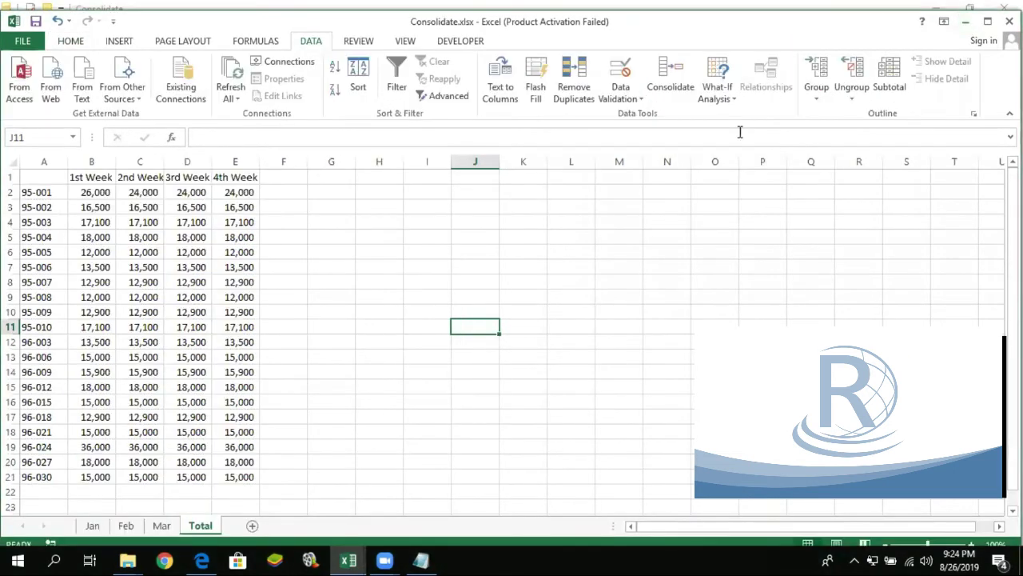
Open 3Mar.xlsx full-screen, minimize it, and add a new blank sheet after Total
left_click(967, 22)
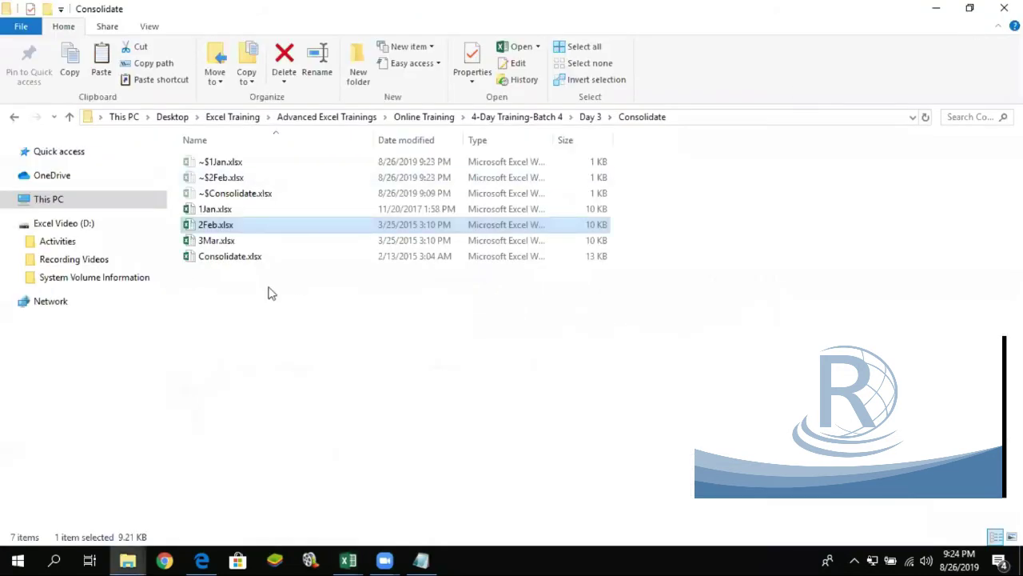
double_click(227, 244)
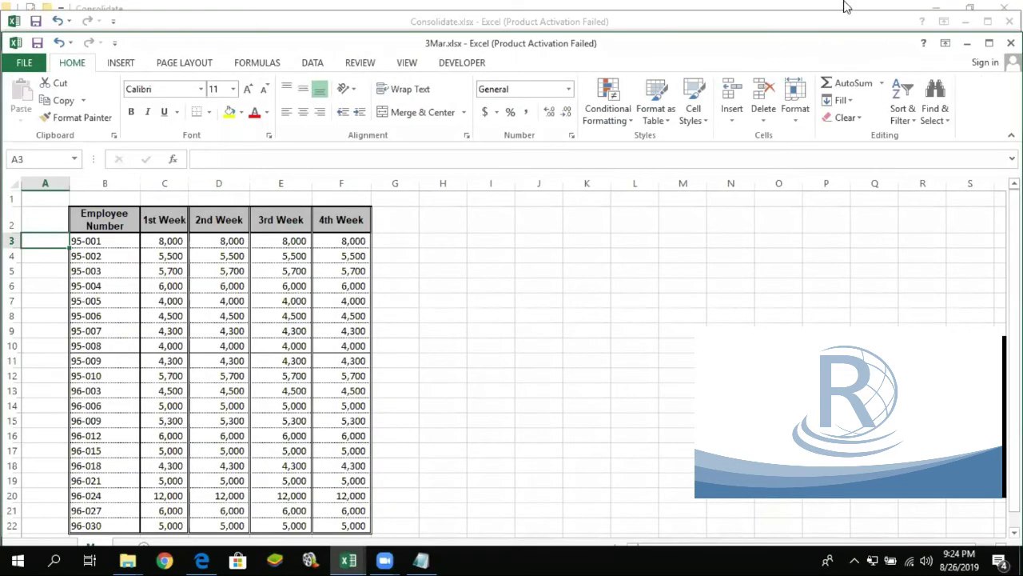
left_click_drag(854, 41, 854, 18)
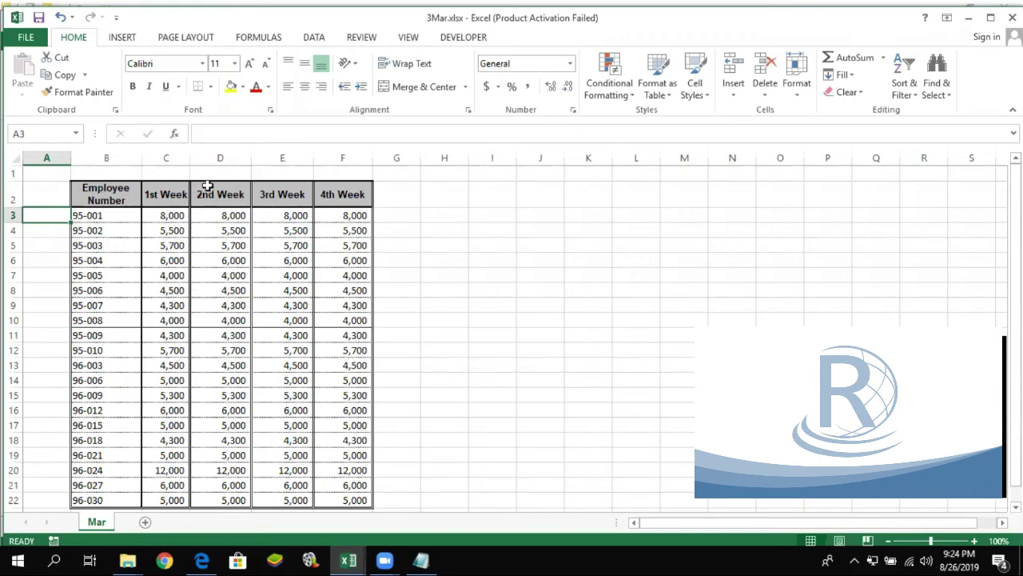
left_click(968, 17)
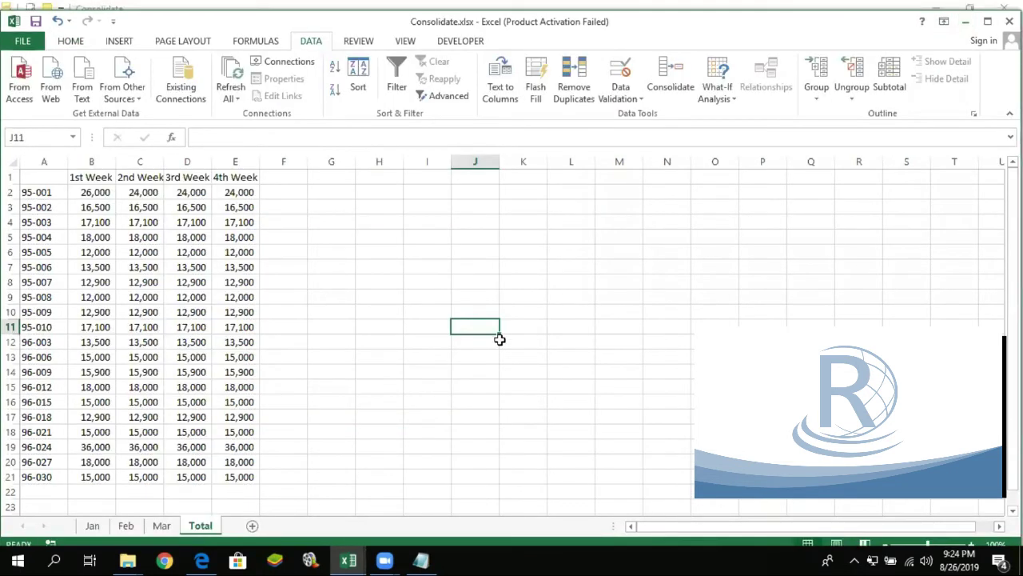
left_click(253, 526)
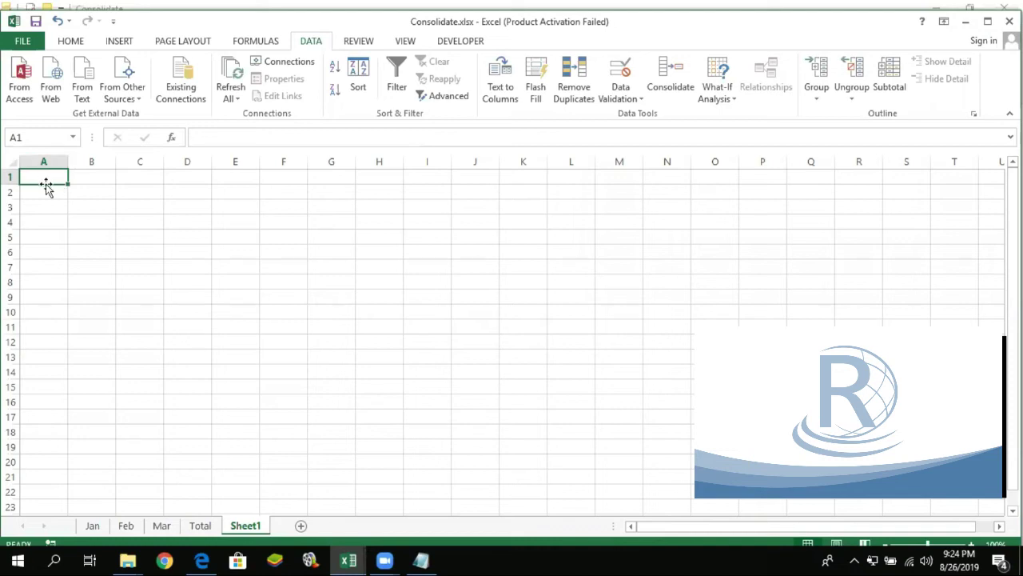
Open the Consolidate settings on Sheet1 and browse for a source workbook file
left_click(666, 89)
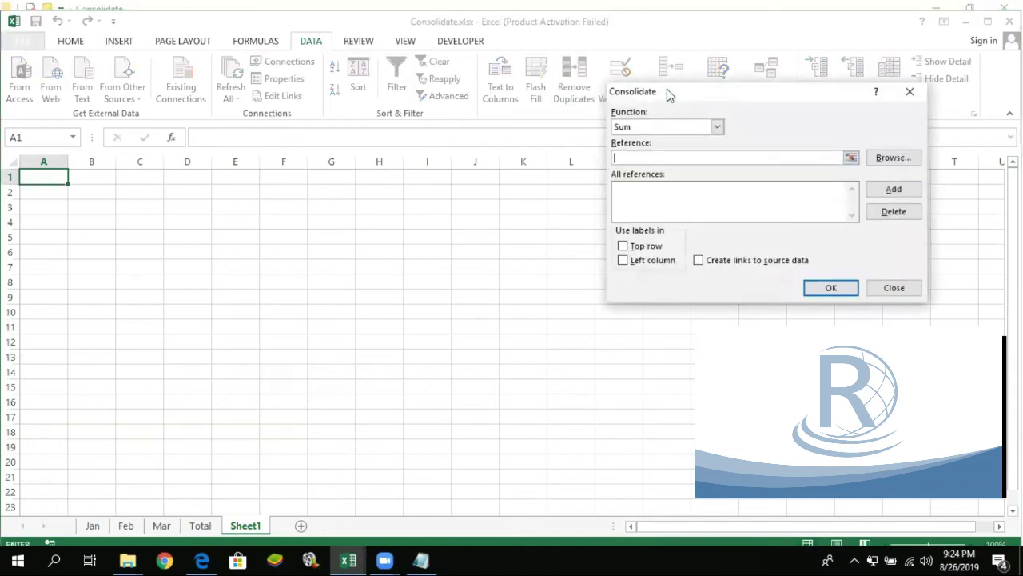
left_click(886, 164)
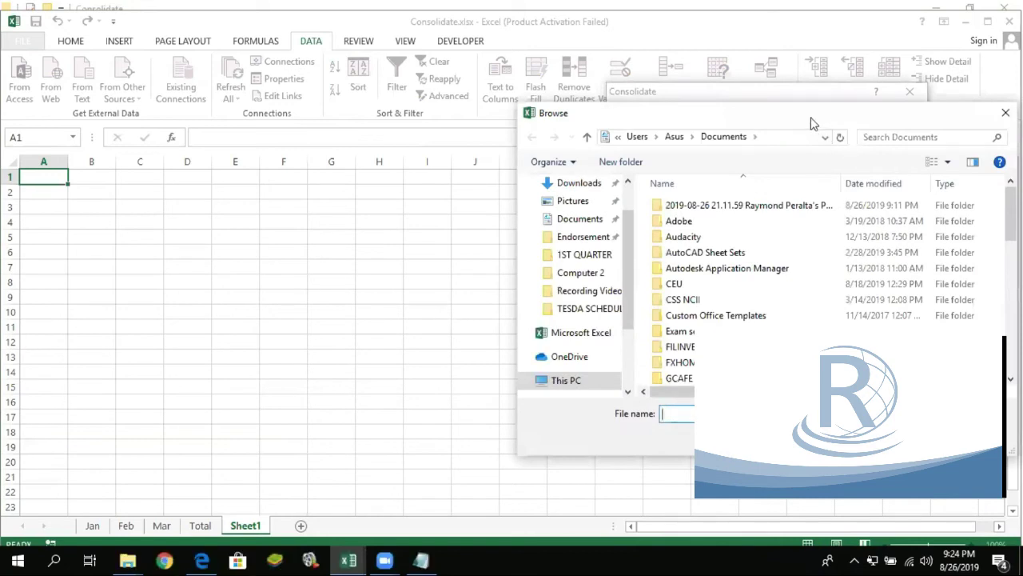
Browse from Desktop through Excel Training > Online Training > Activities - Advanced into Day 4
left_click_drag(813, 124, 578, 105)
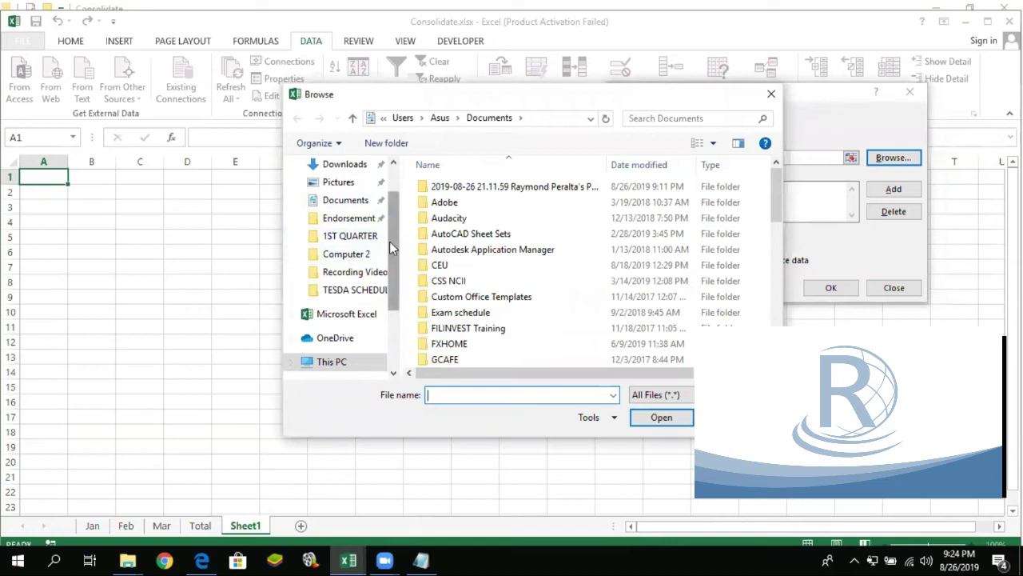
left_click_drag(390, 241, 400, 215)
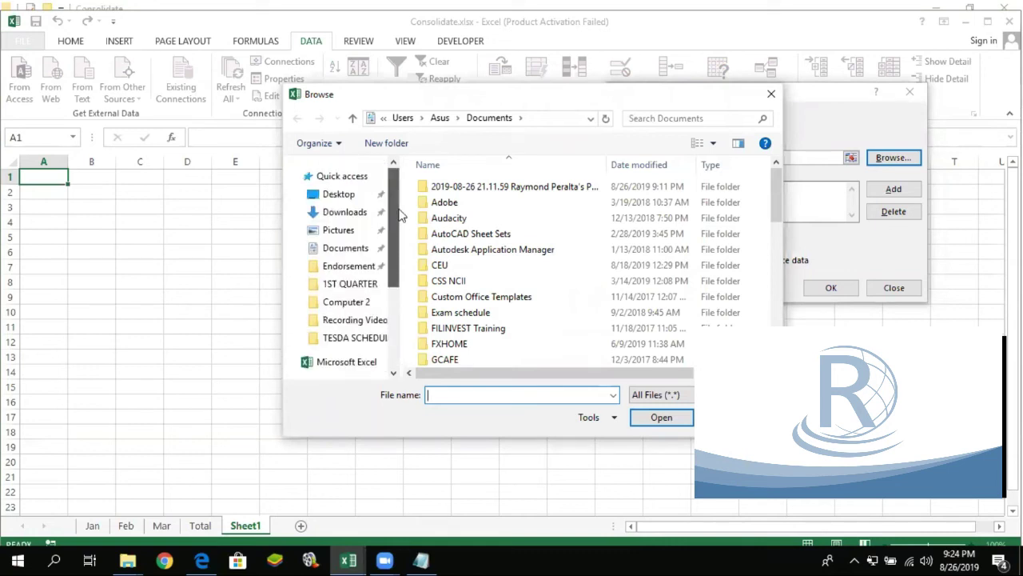
left_click(334, 197)
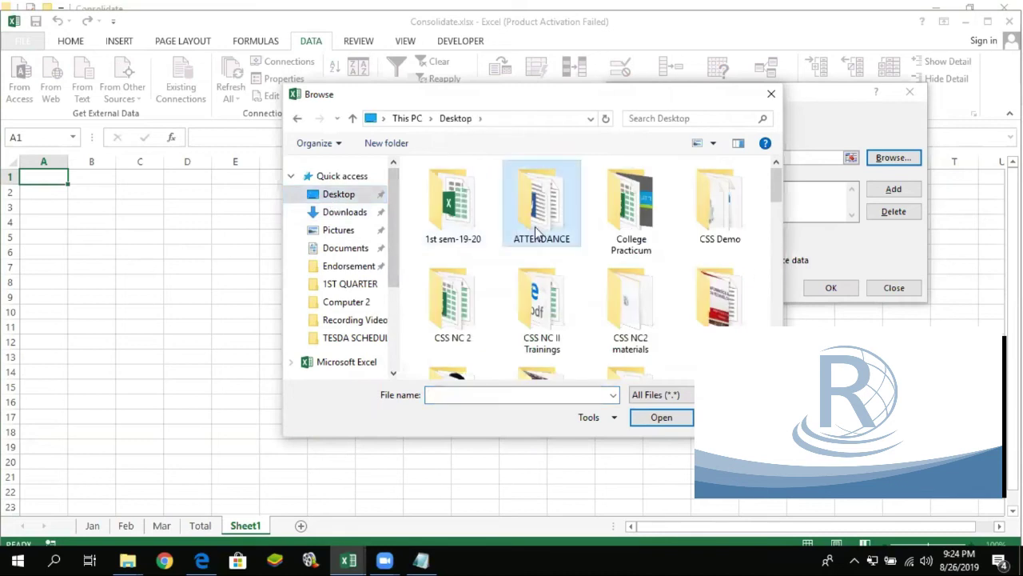
scroll(535, 227, "down", 3)
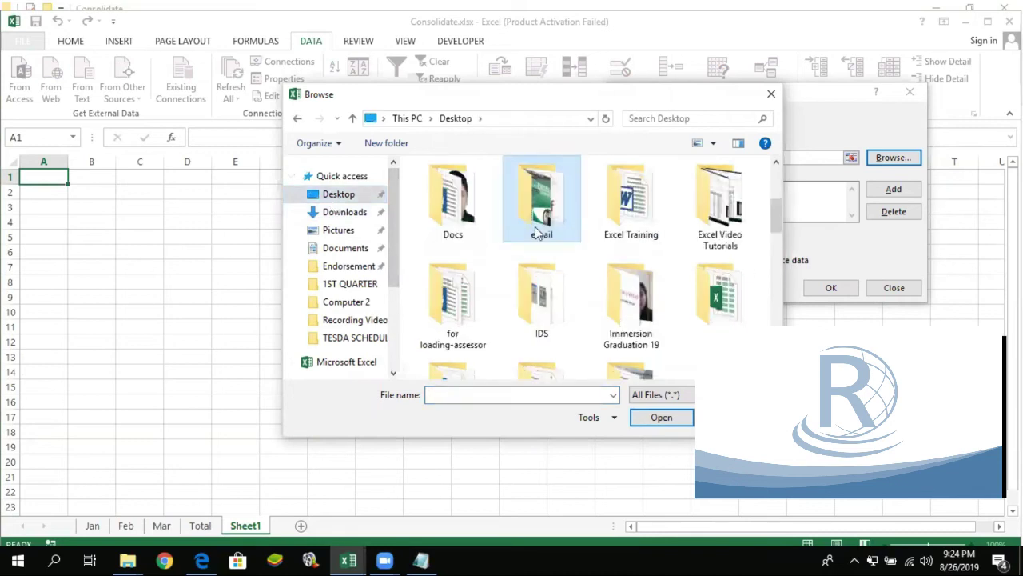
double_click(614, 215)
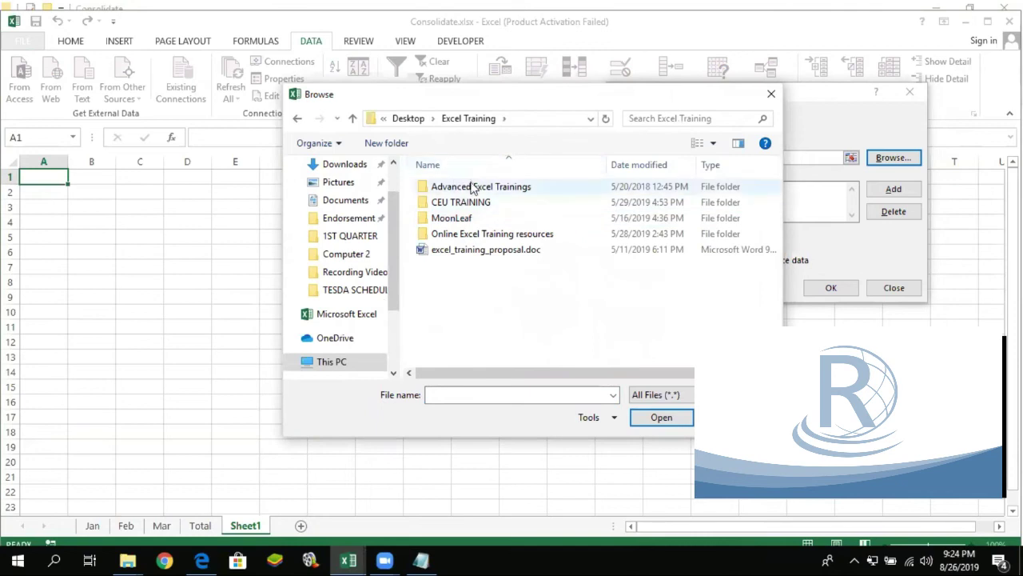
double_click(477, 189)
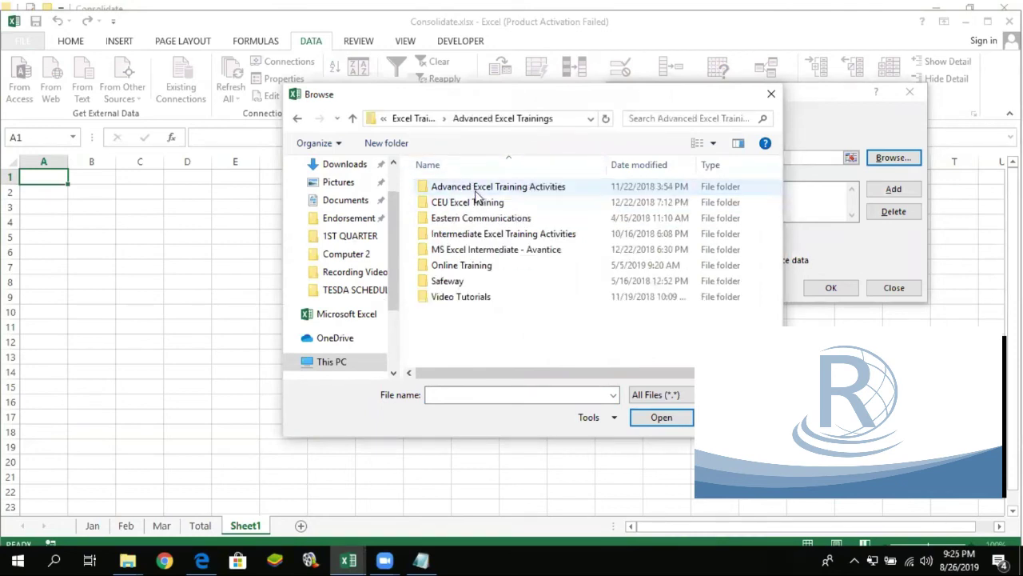
double_click(476, 265)
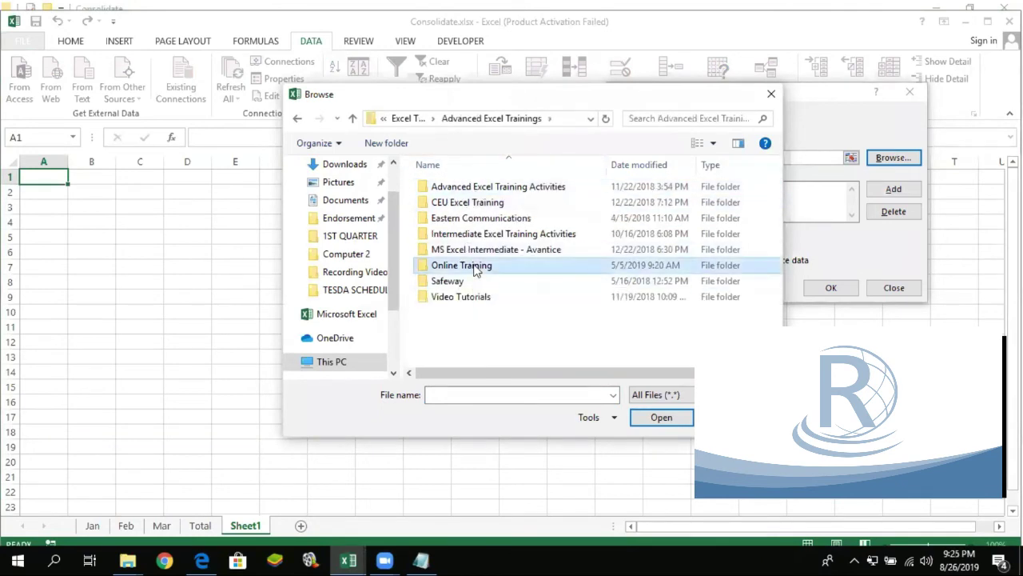
double_click(476, 202)
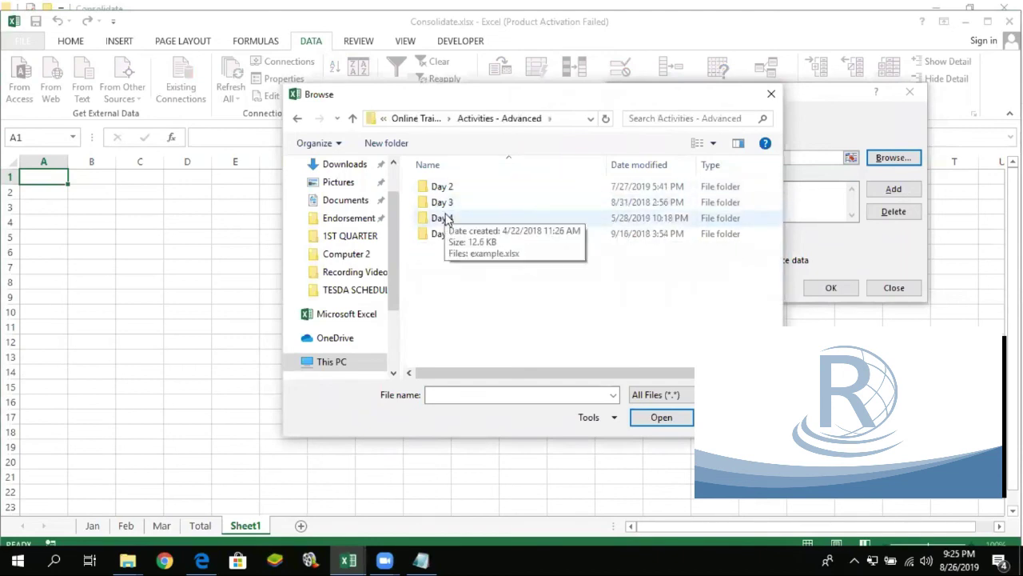
double_click(446, 218)
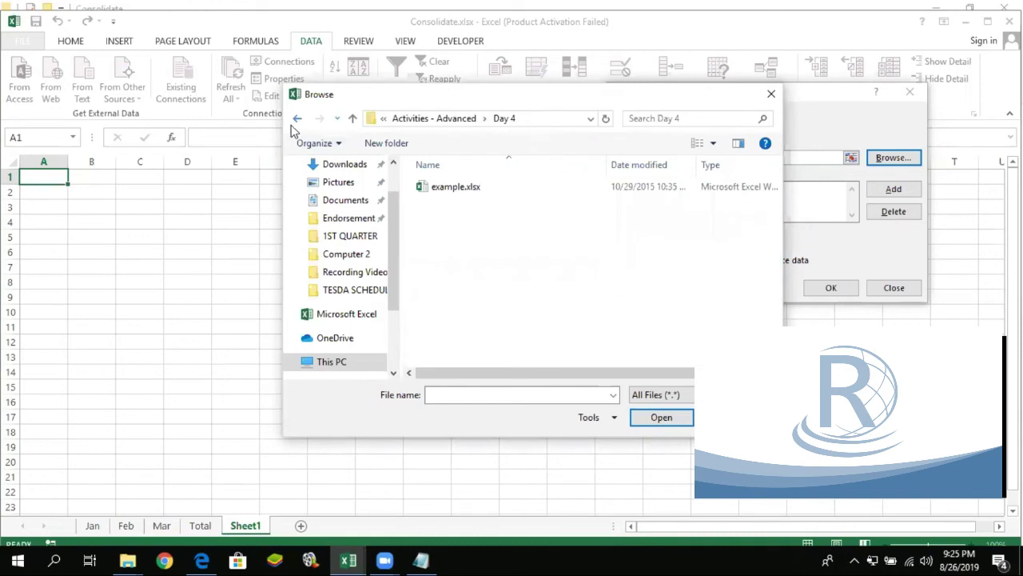
Check the Day 3 and Day 5 folders under Activities - Advanced
left_click(295, 122)
left_click(445, 205)
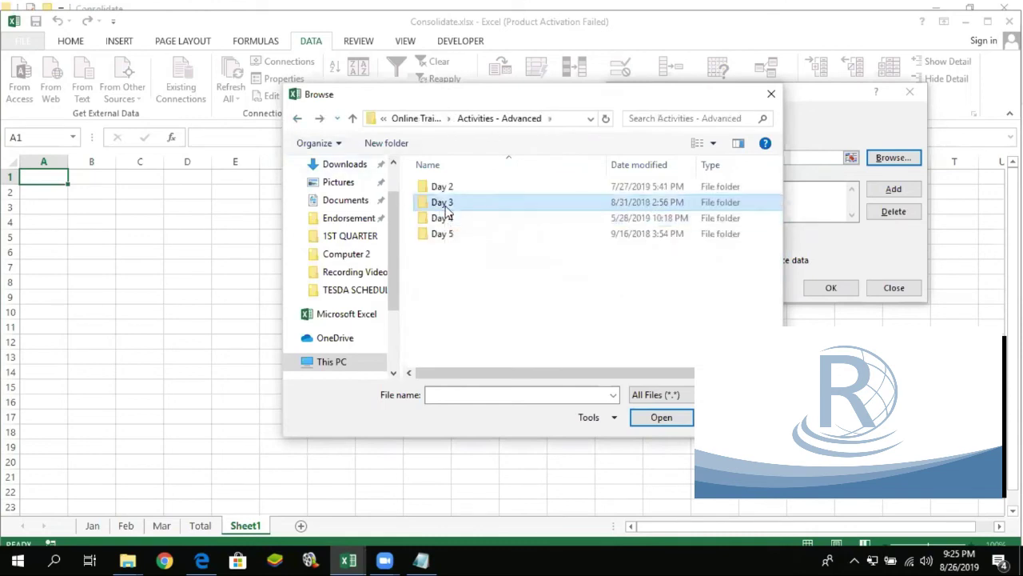
double_click(445, 204)
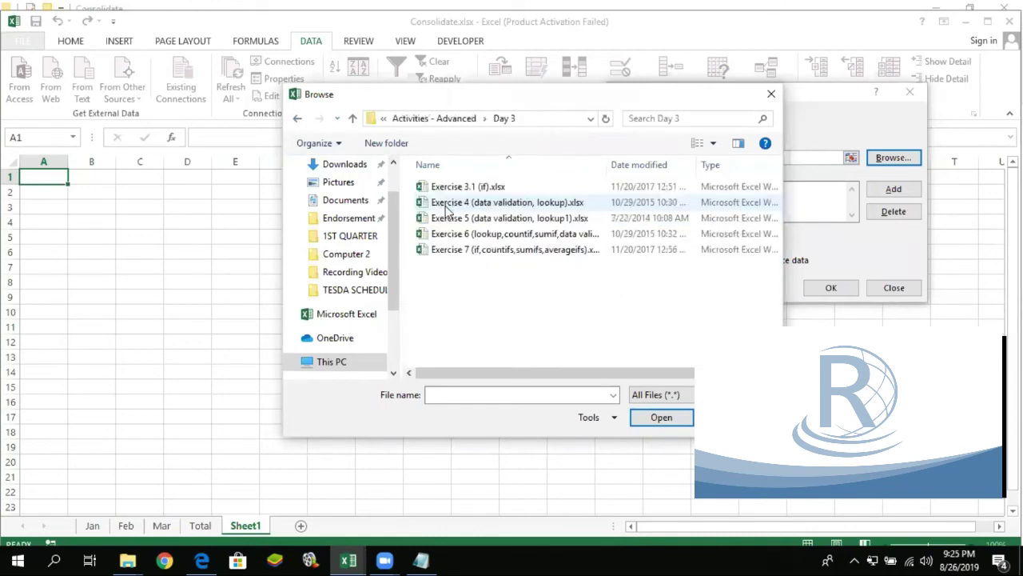
left_click(296, 120)
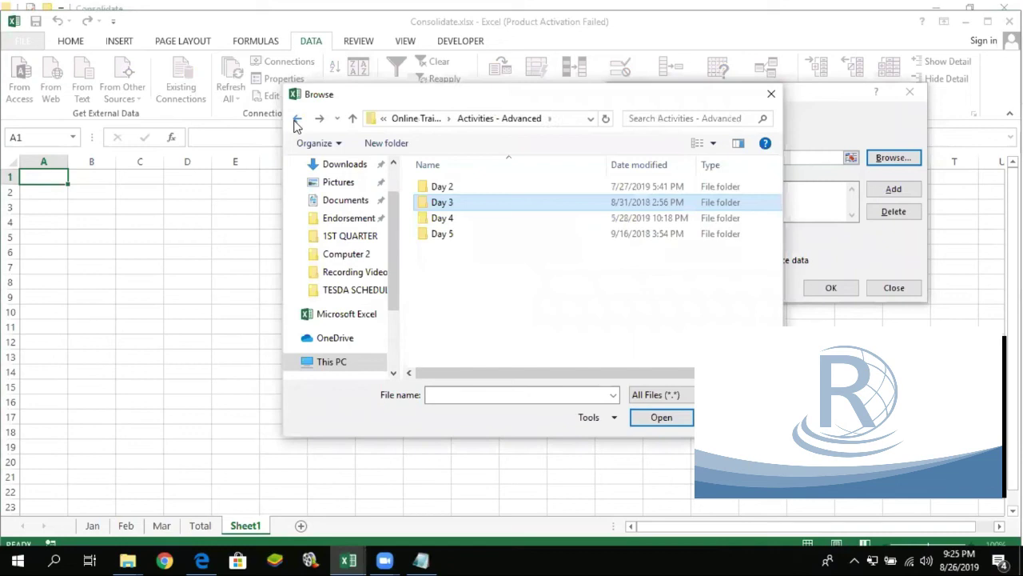
left_click(440, 240)
double_click(442, 234)
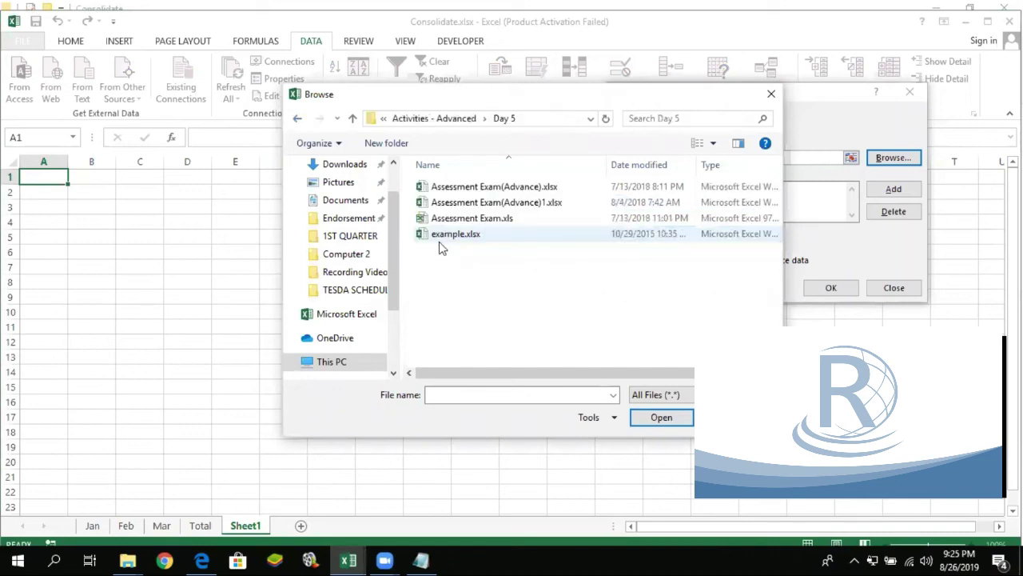
left_click(296, 119)
Go to 4-Day Training-Batch 4 > Day 3 > Consolidate and choose 1Jan.xlsx as the reference
left_click(297, 119)
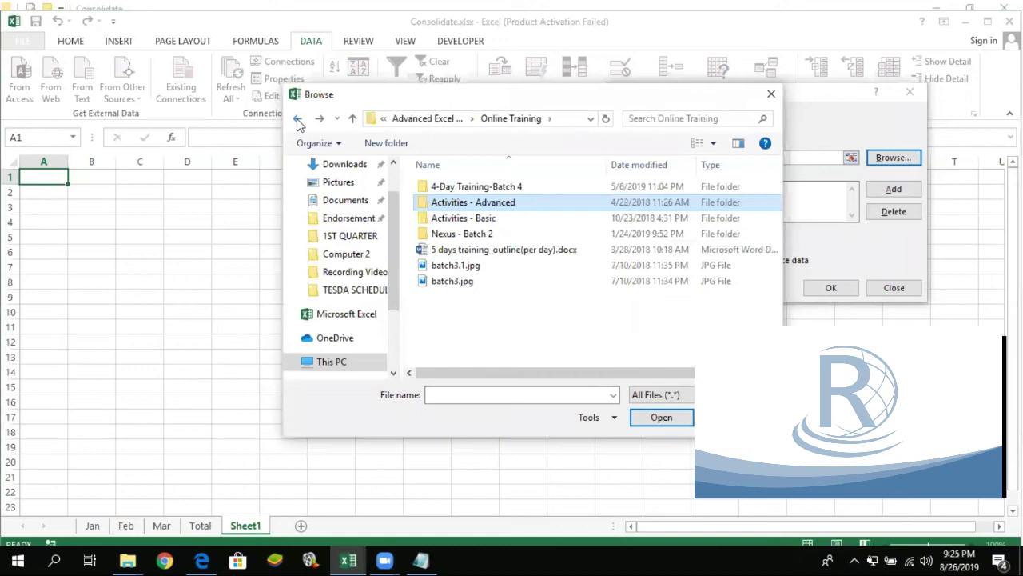
left_click(468, 189)
double_click(469, 190)
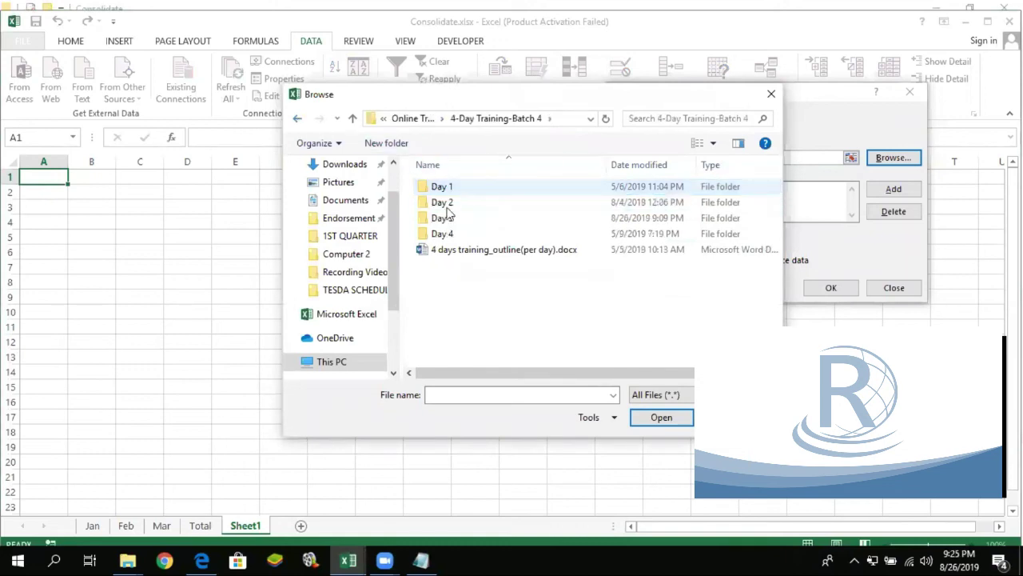
double_click(446, 218)
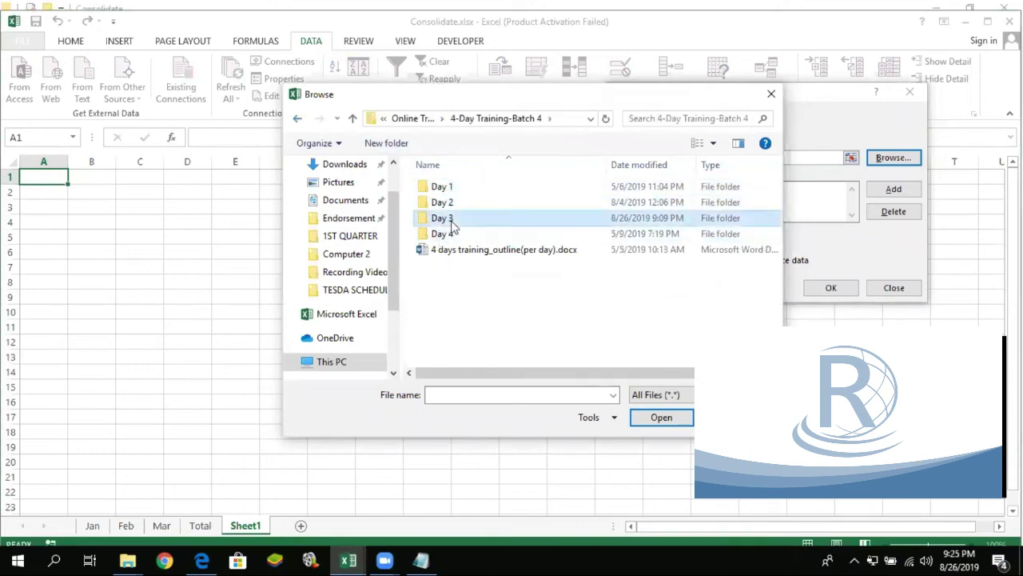
double_click(452, 188)
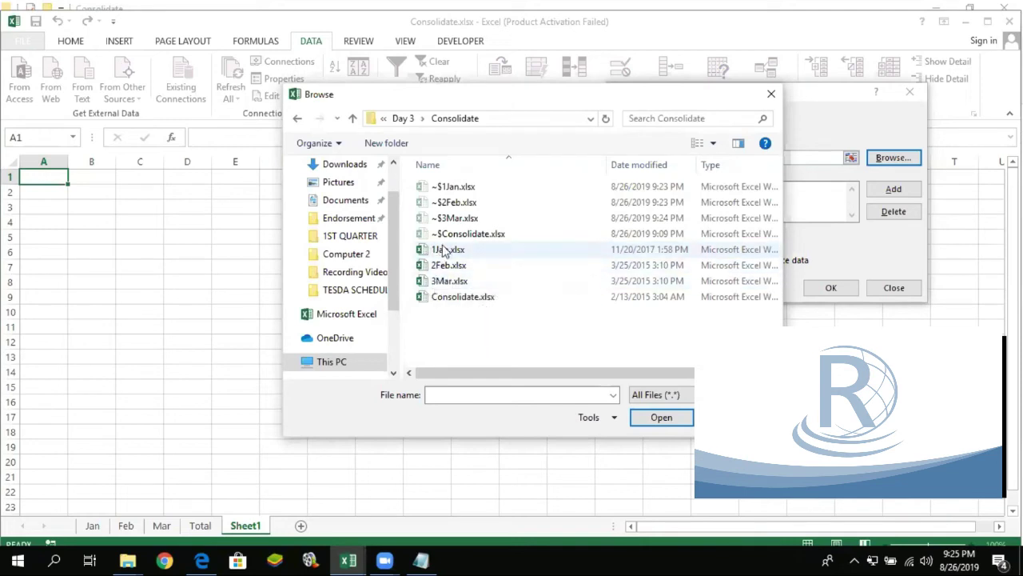
left_click(438, 251)
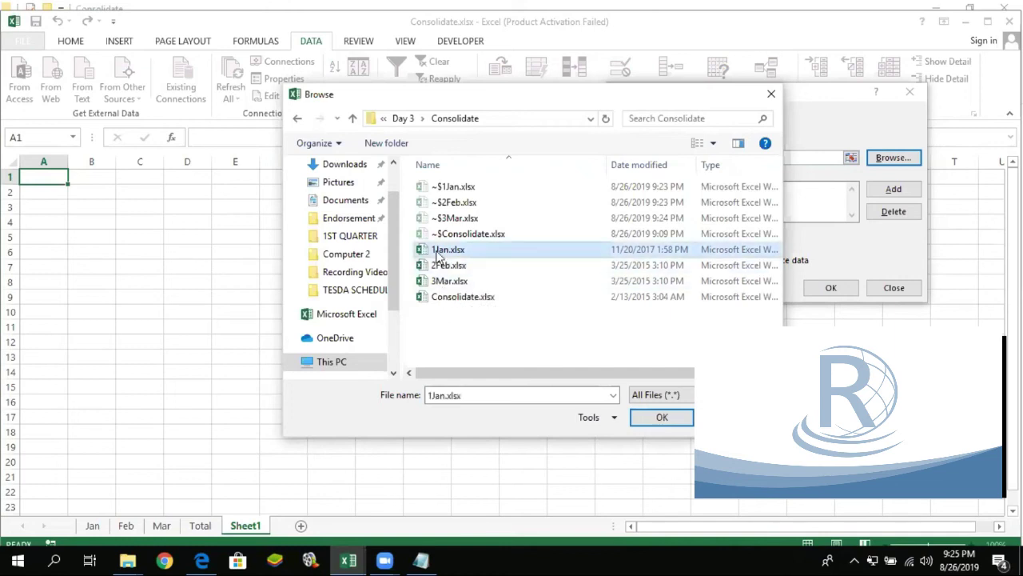
left_click(640, 416)
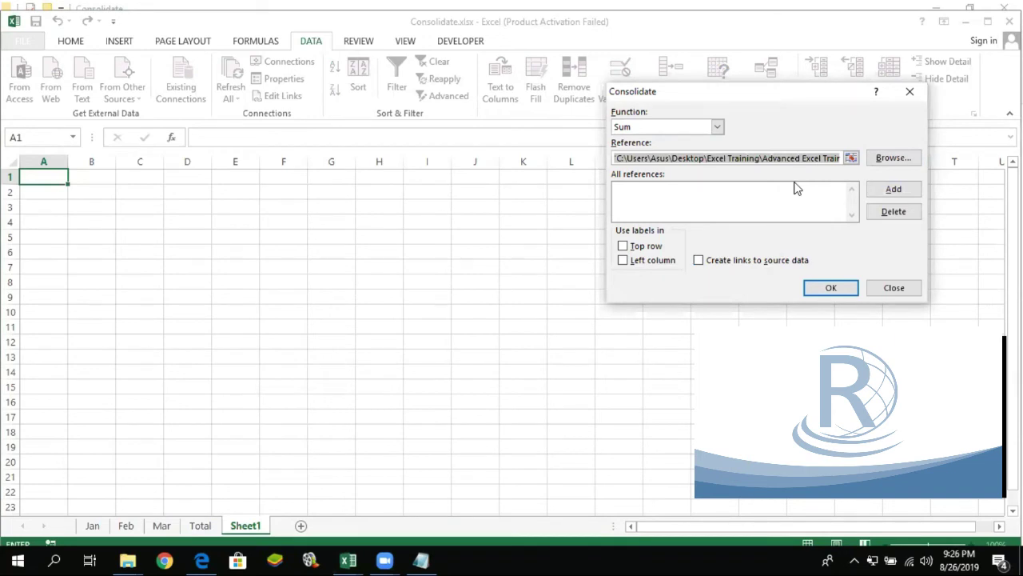
Complete the reference as '1Jan.xlsx'!Jan and add it to the source list
left_click(849, 159)
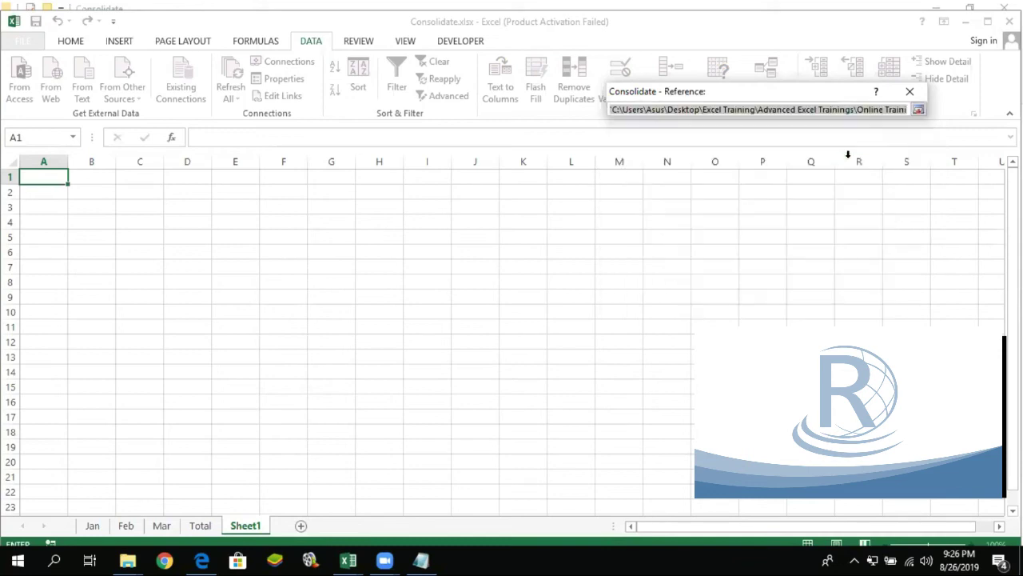
left_click(919, 110)
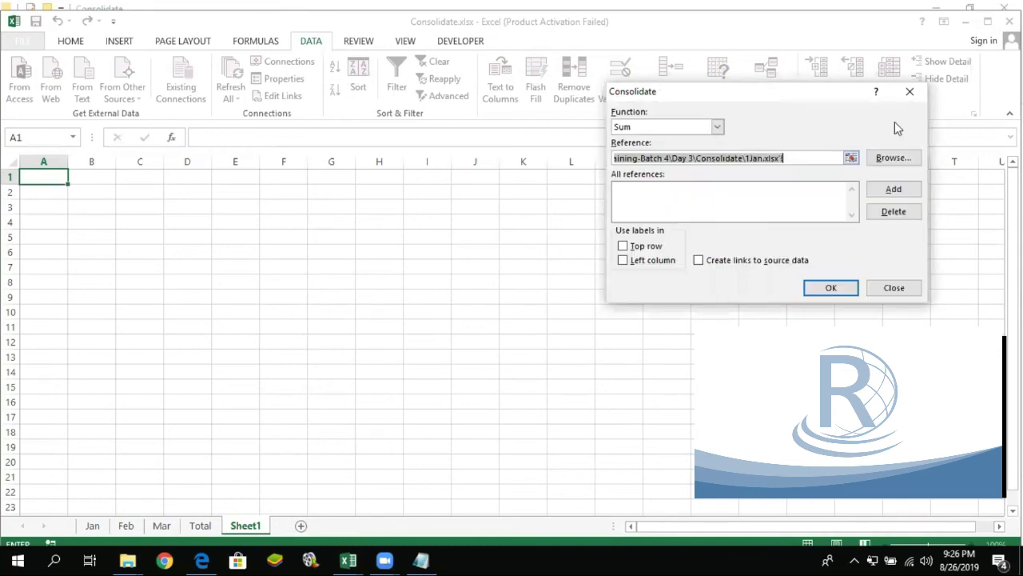
left_click(797, 160)
type("Jan")
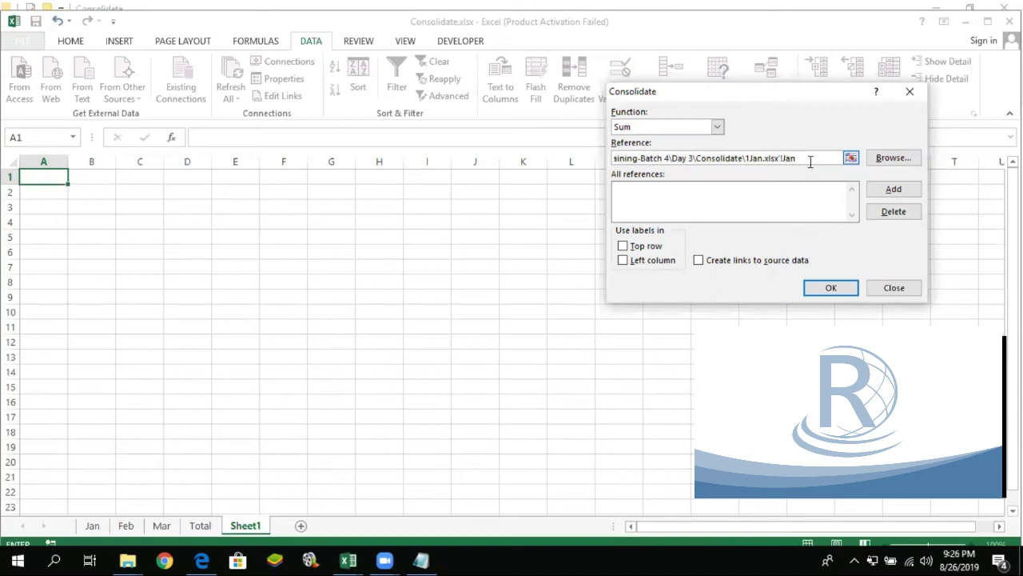
left_click(888, 191)
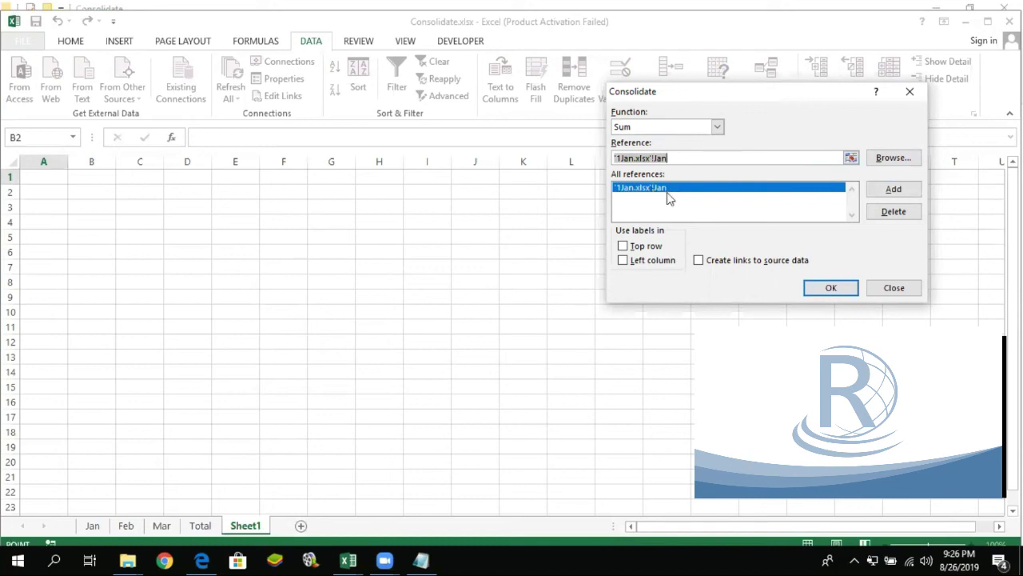
left_click(880, 158)
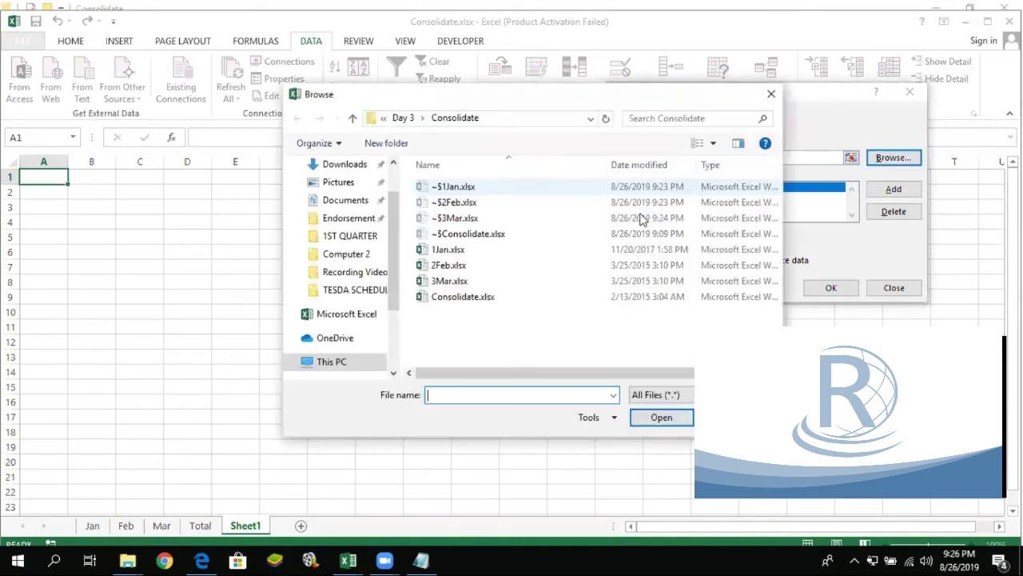
Pick 2Feb.xlsx, complete the reference as '2Feb.xlsx'!Feb, and add it to the list
left_click(451, 266)
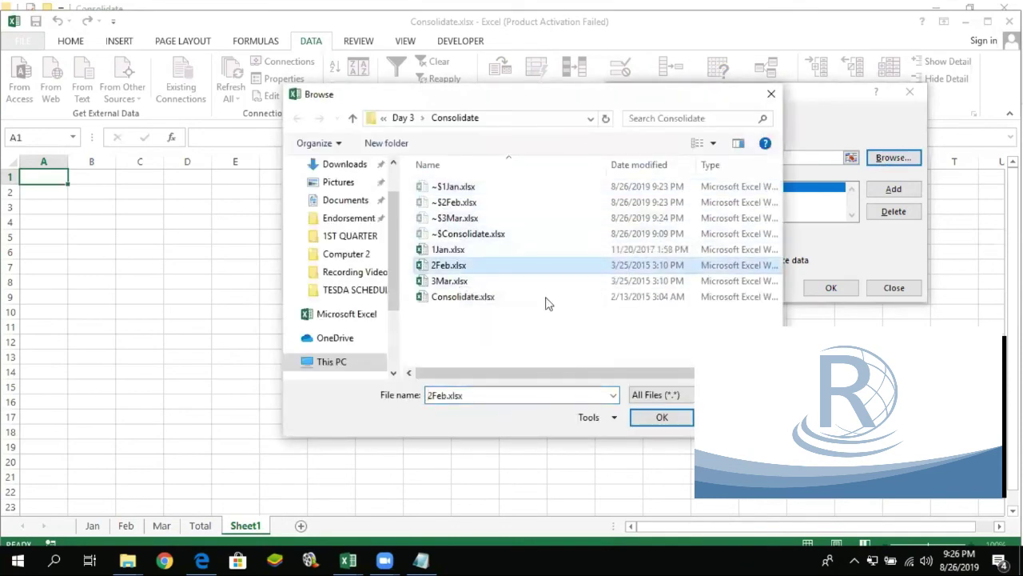
left_click(661, 423)
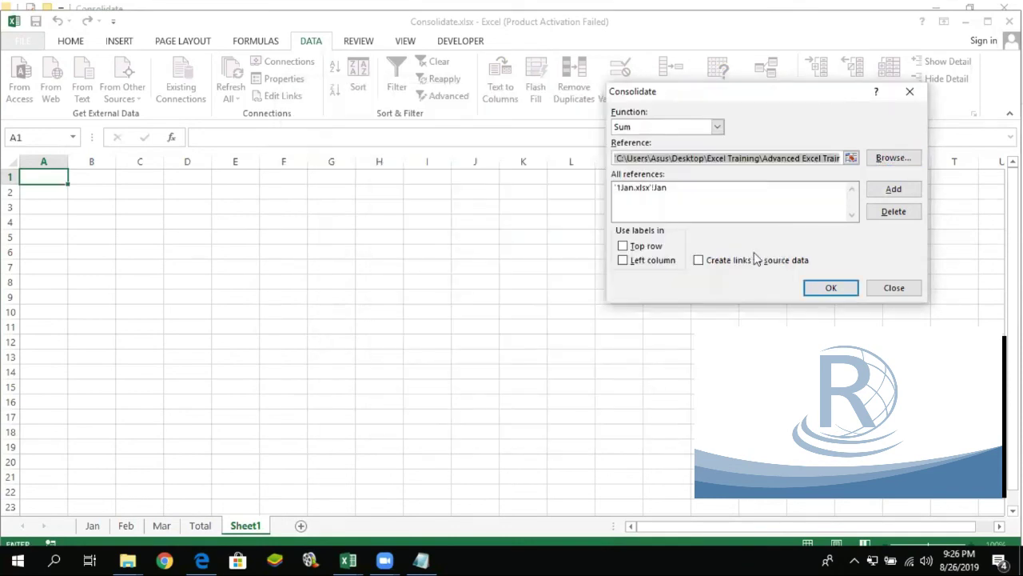
left_click(851, 157)
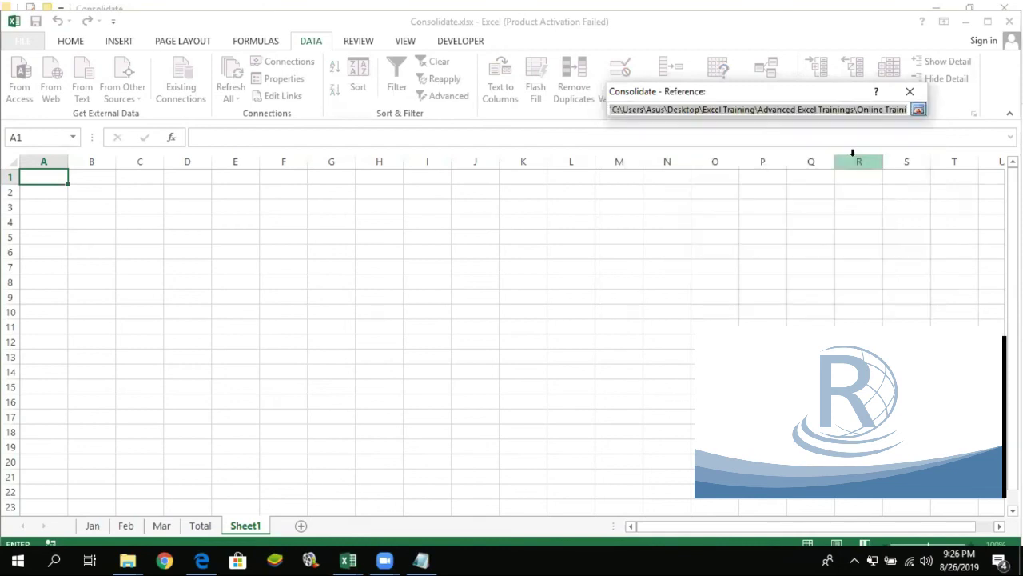
left_click(919, 109)
left_click(793, 156)
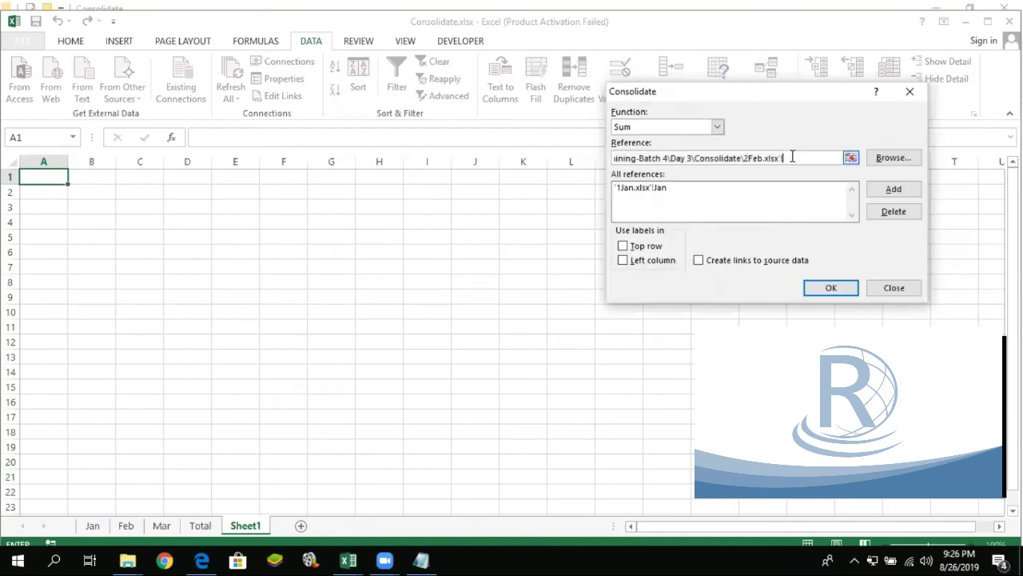
type("Feb")
left_click(897, 192)
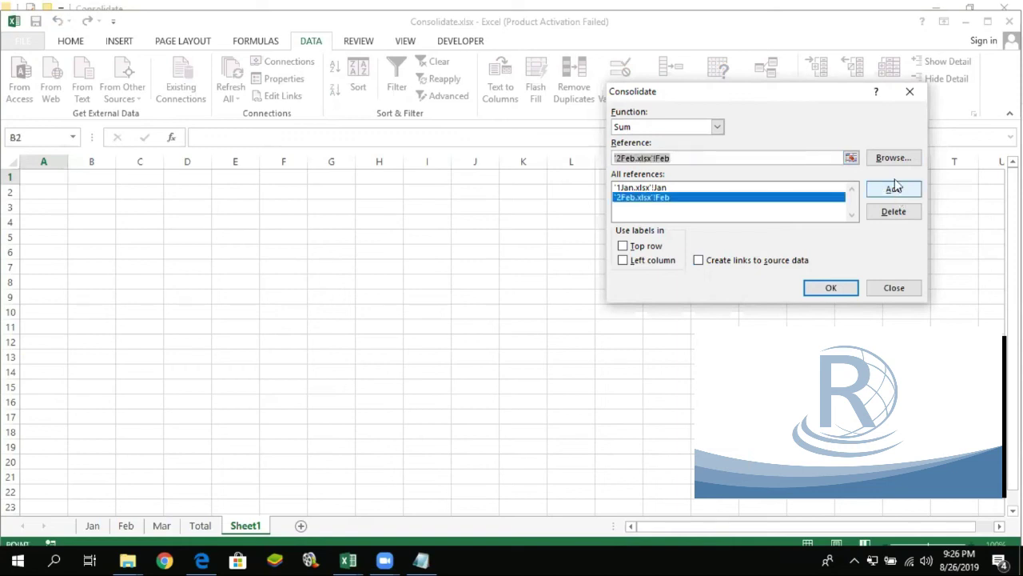
Pick 3Mar.xlsx, complete the reference with its Mar sheet, and add it
left_click(894, 158)
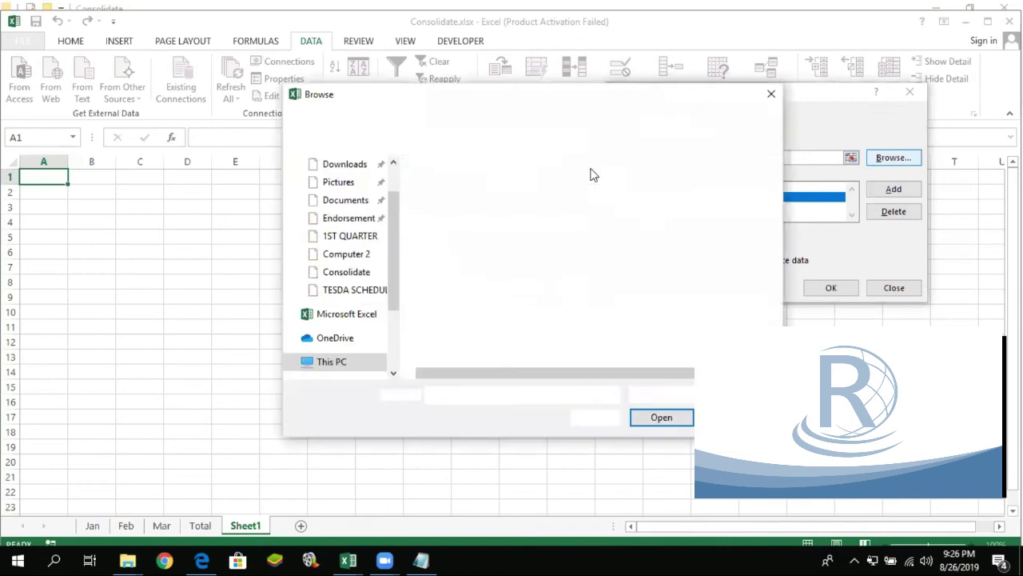
left_click(450, 281)
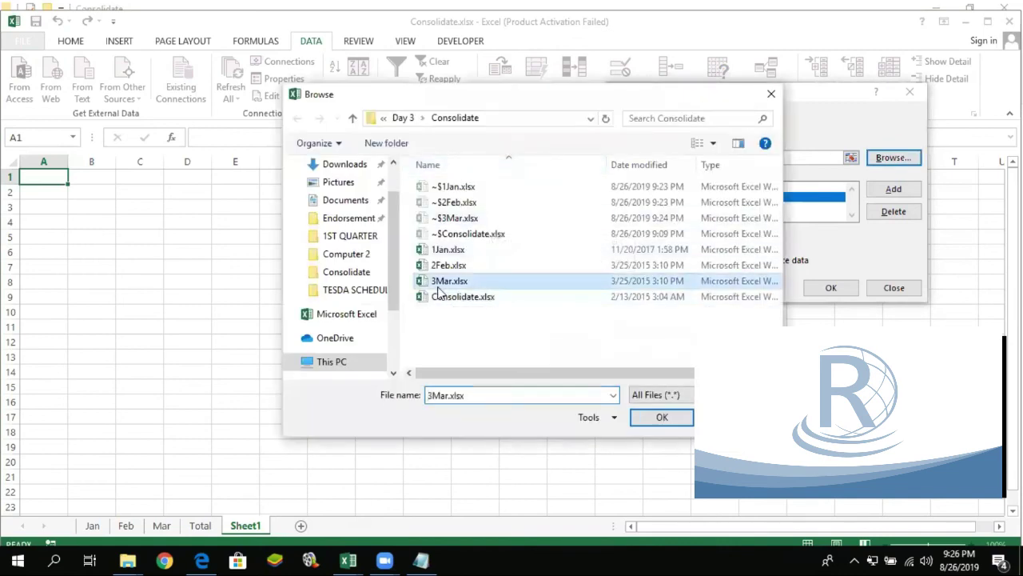
left_click(663, 417)
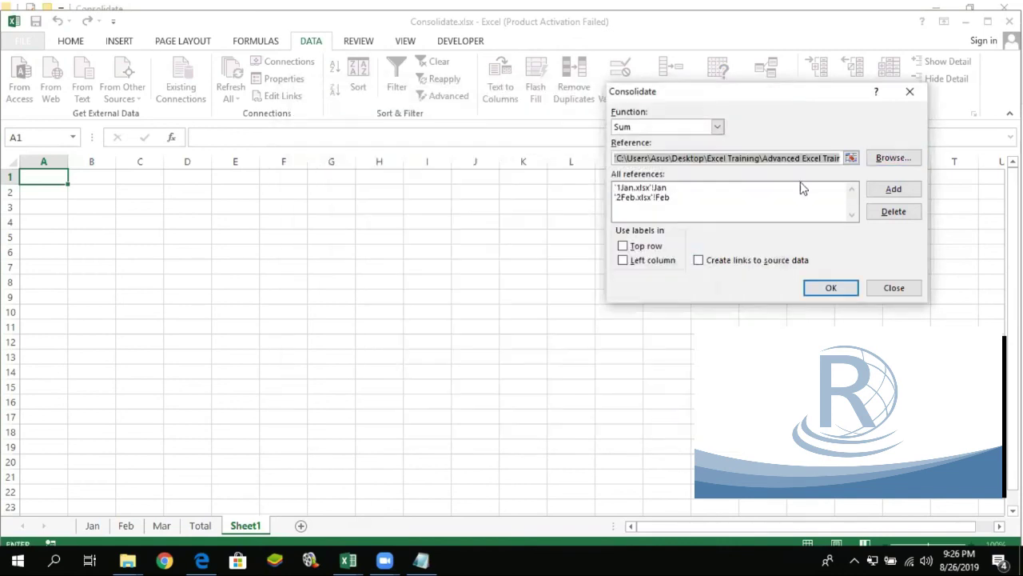
left_click(850, 158)
left_click(918, 111)
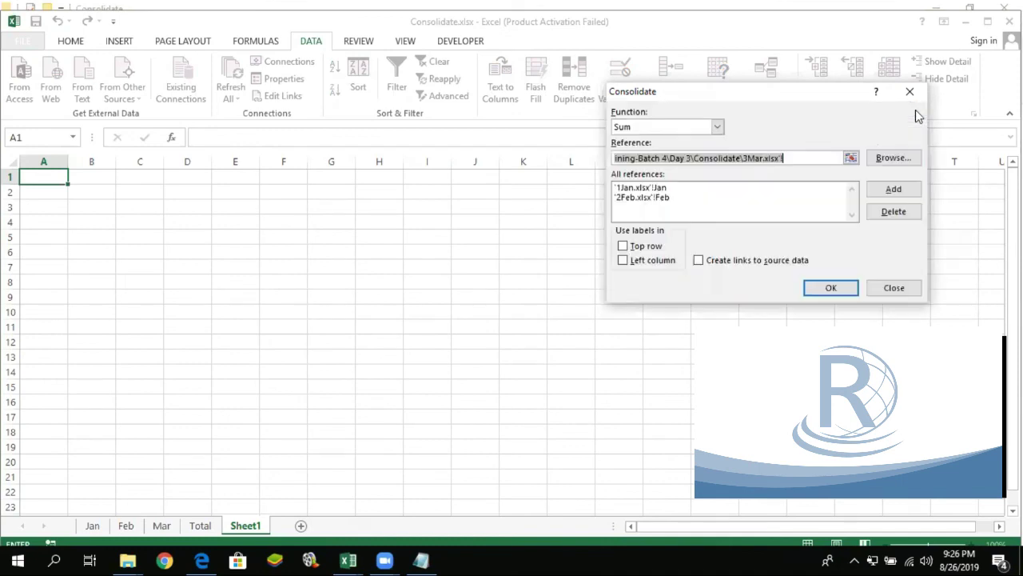
left_click(807, 157)
type("Mar")
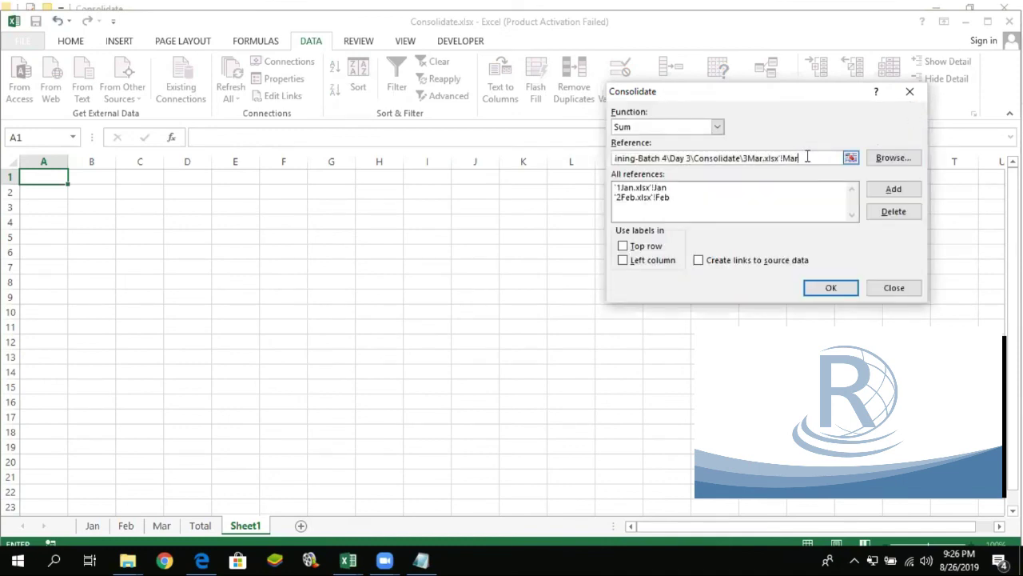
left_click(893, 192)
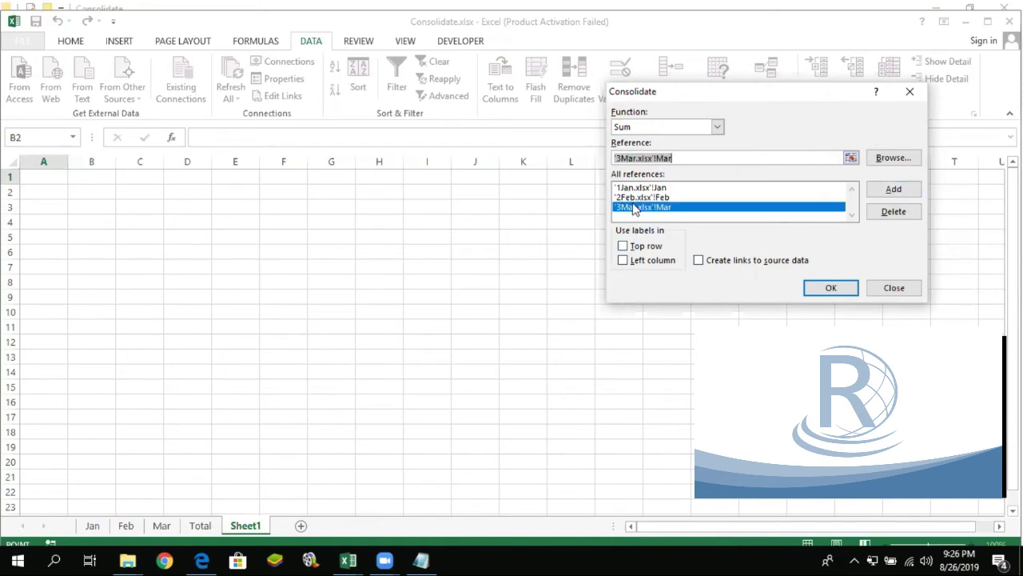
Consolidate with Top row and Left column labels and links to source data, then view Consolidate.xlsx
left_click(623, 247)
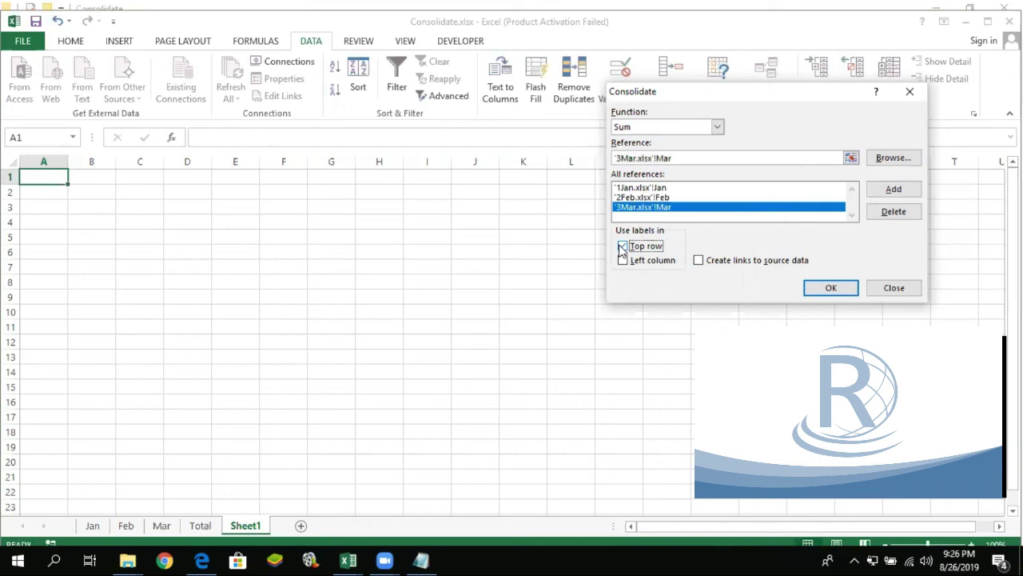
left_click(623, 261)
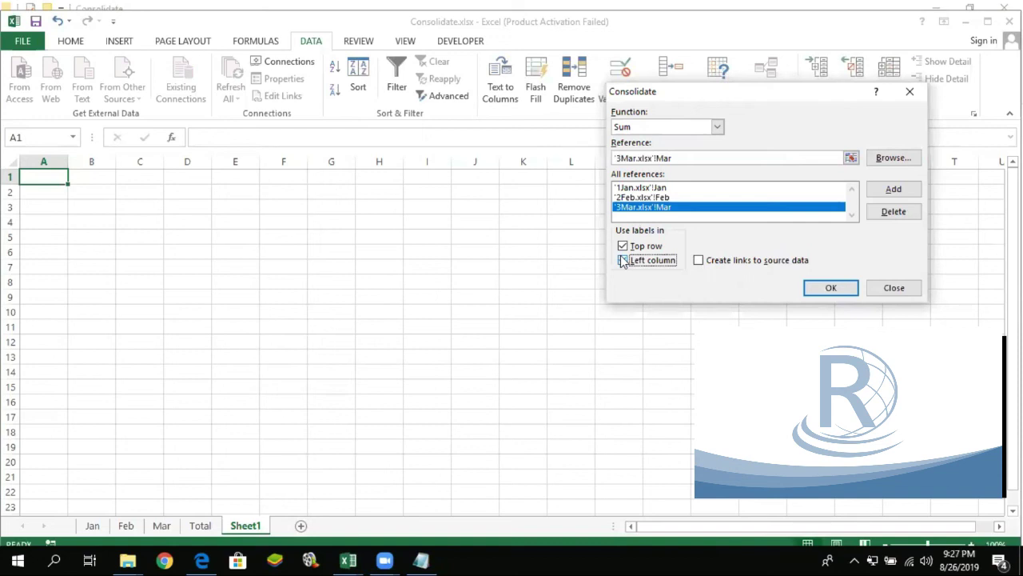
left_click(698, 260)
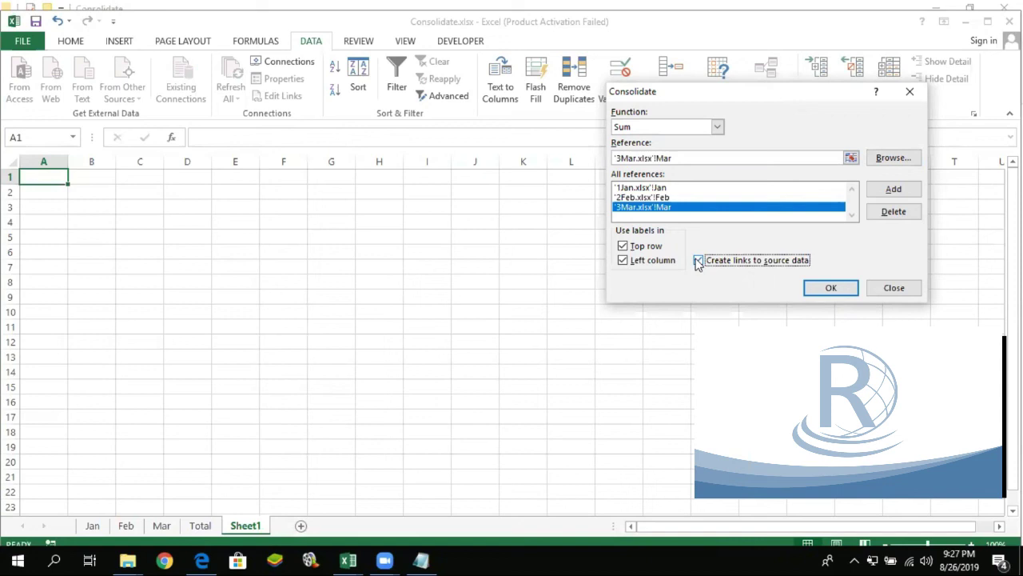
left_click(831, 289)
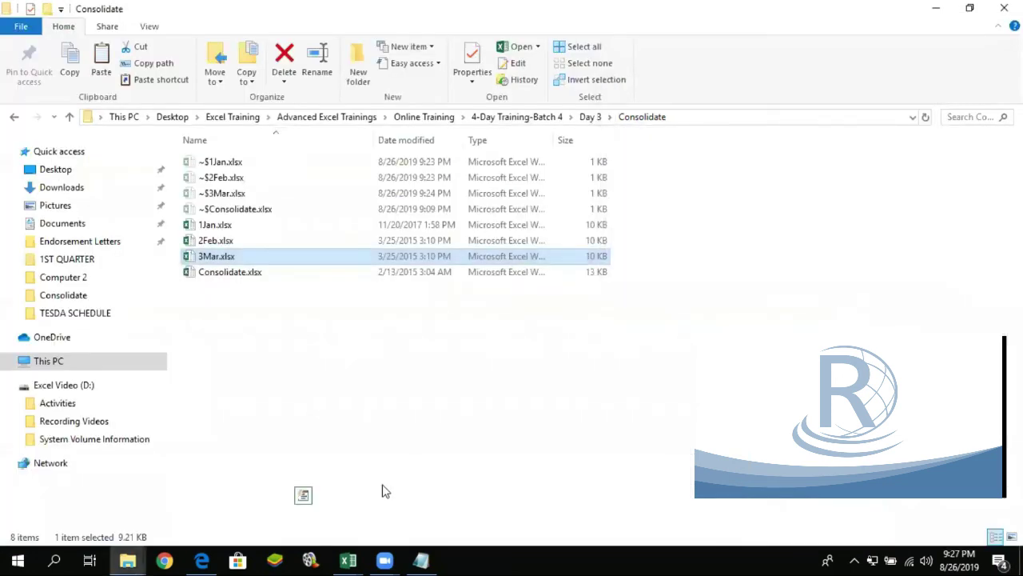
left_click(349, 560)
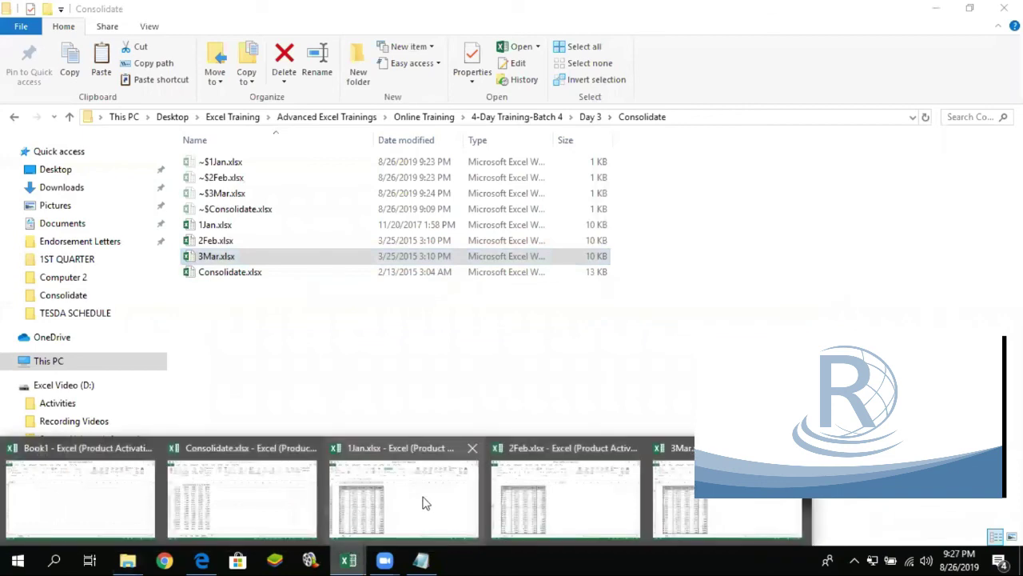
left_click(258, 510)
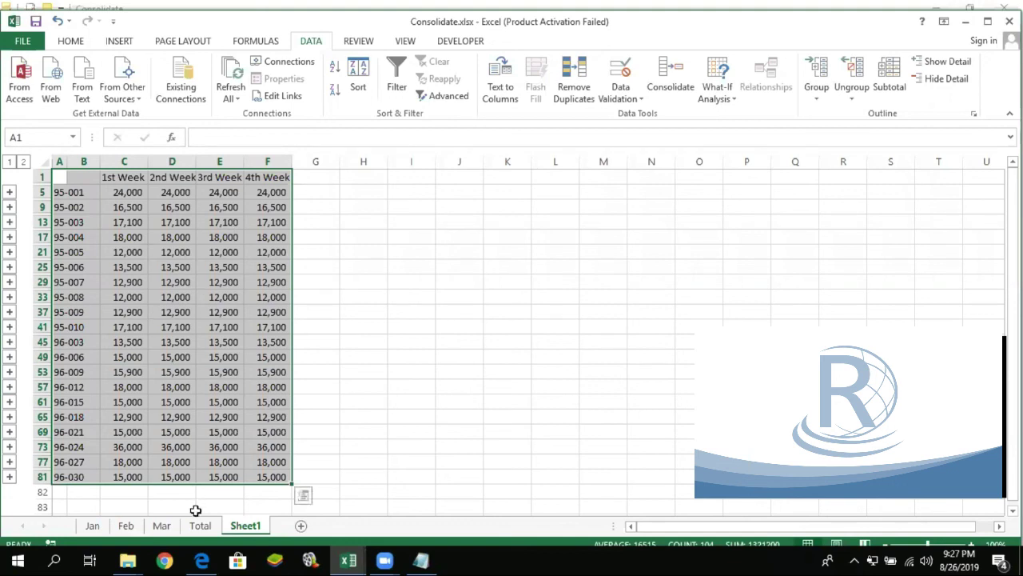
left_click(200, 525)
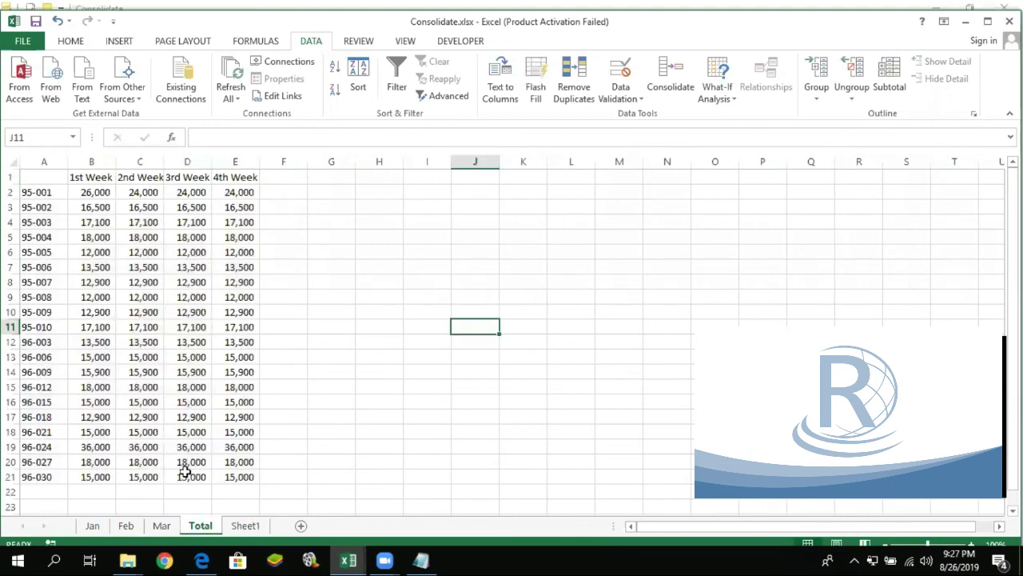
left_click(246, 527)
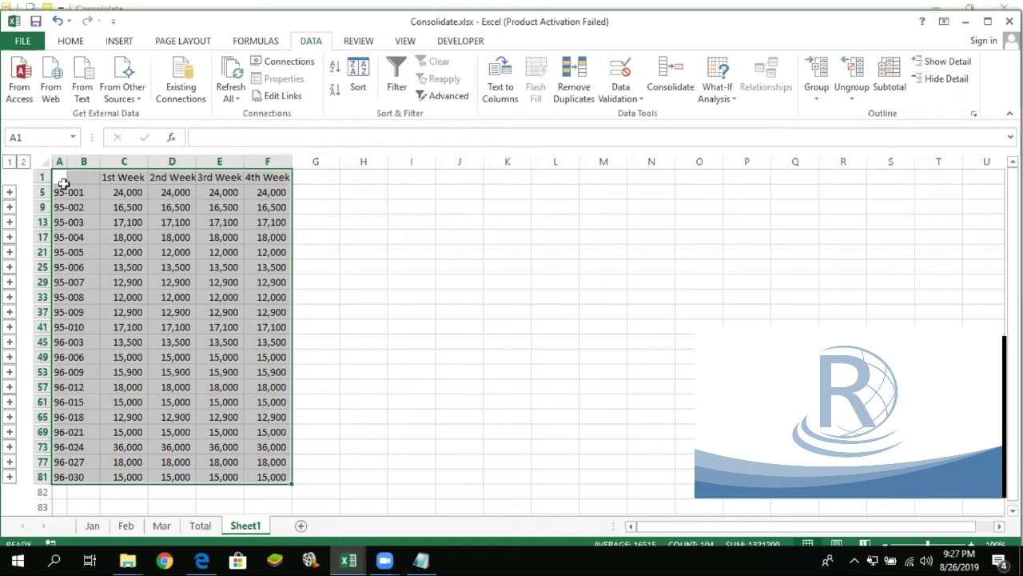
left_click(25, 162)
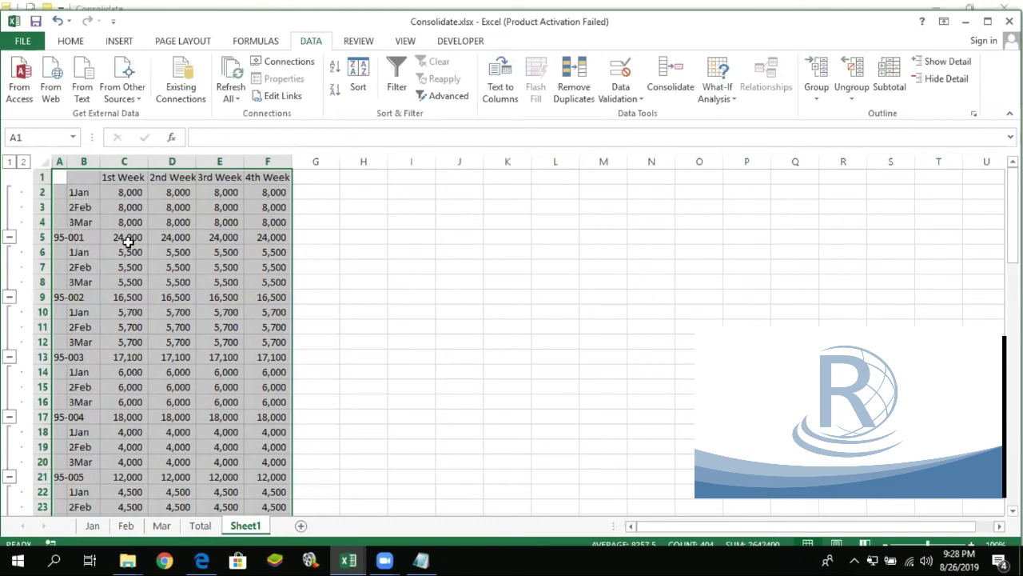
left_click(10, 163)
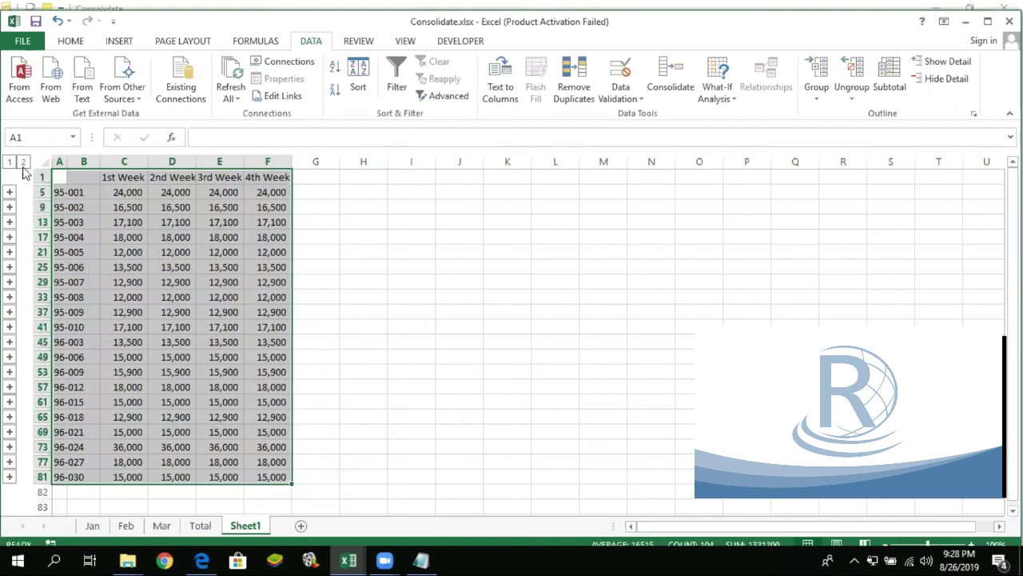
left_click(10, 192)
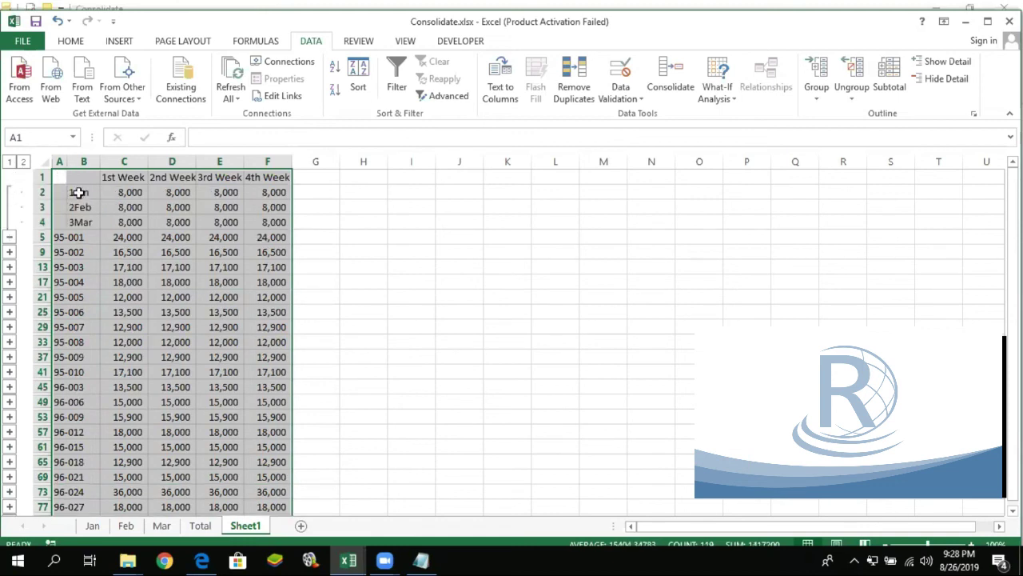
left_click(10, 162)
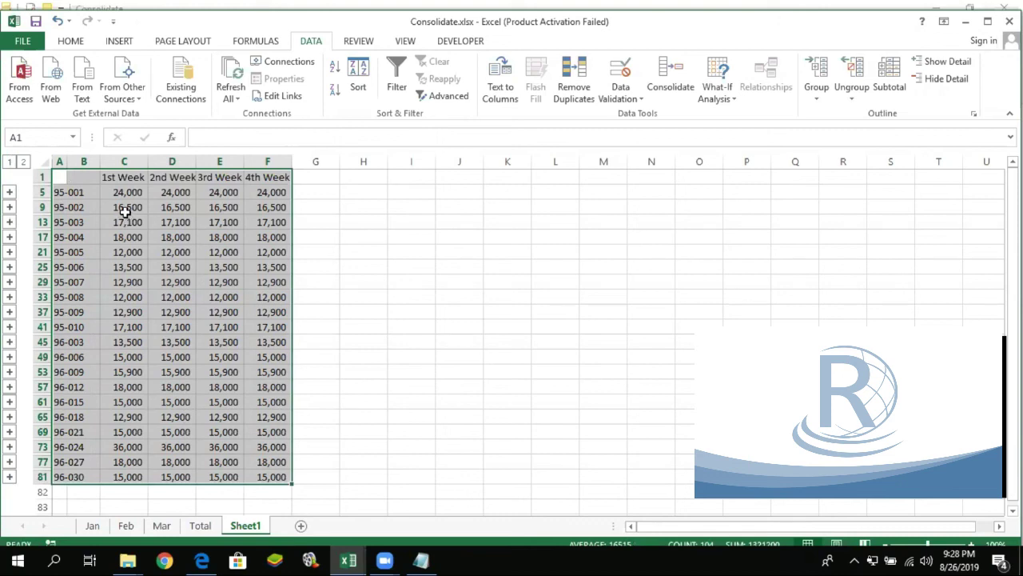
left_click(10, 208)
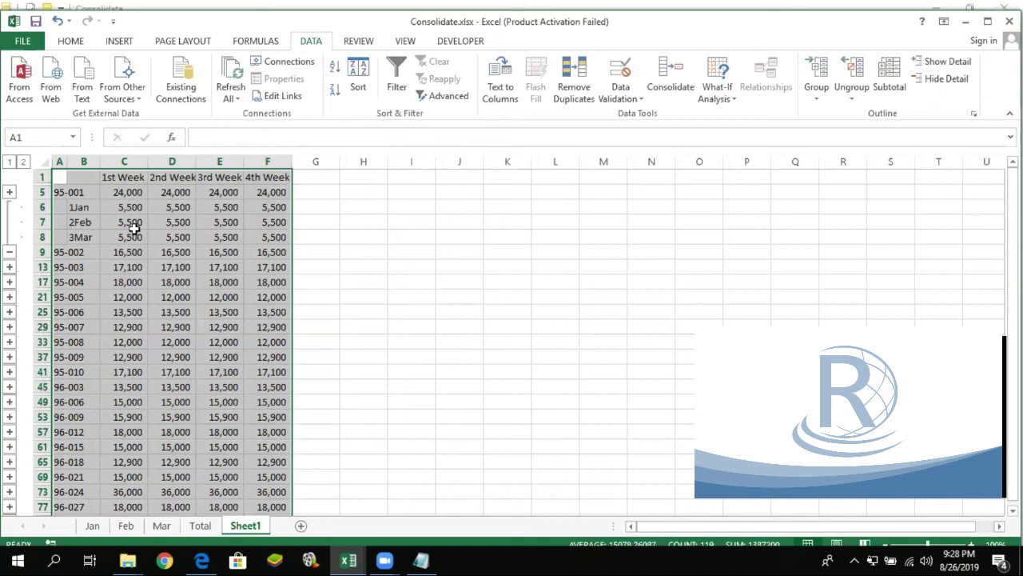
left_click(8, 163)
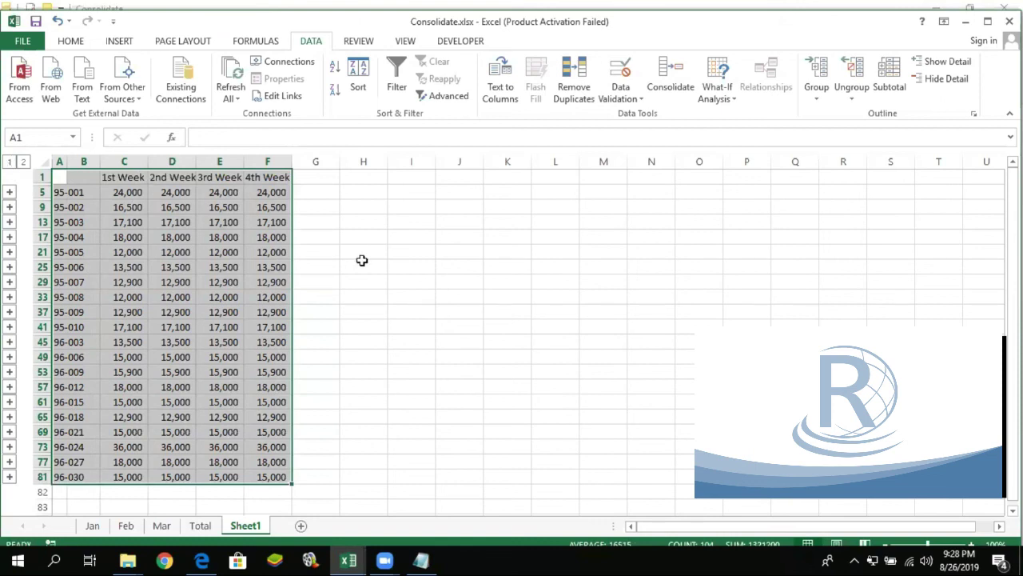